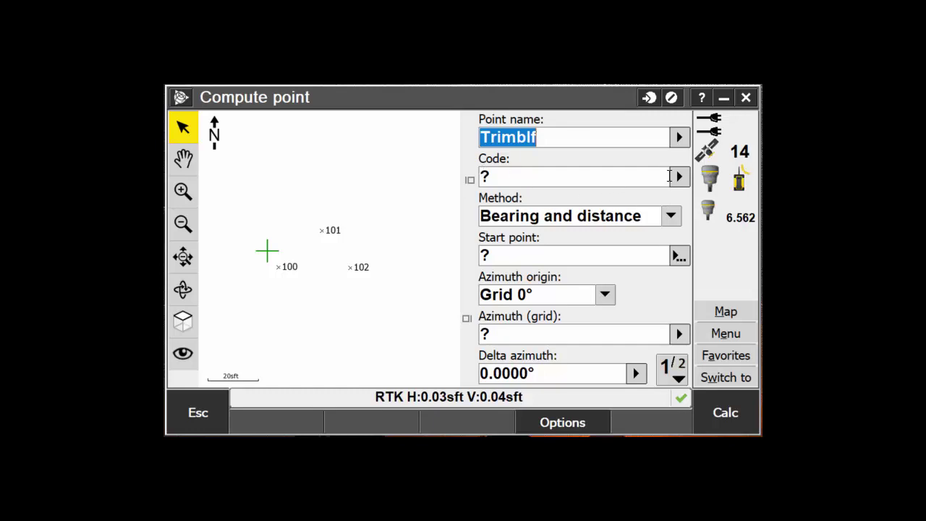
left_click(670, 216)
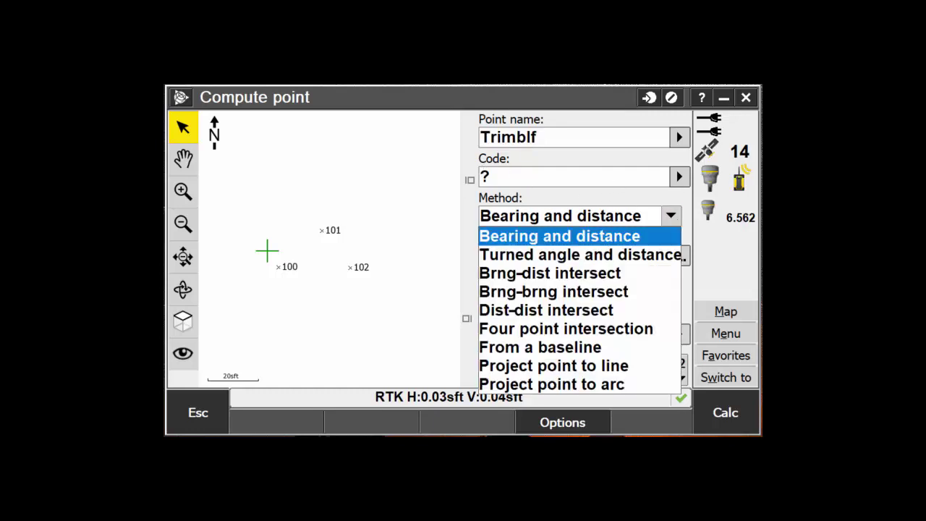
left_click(674, 215)
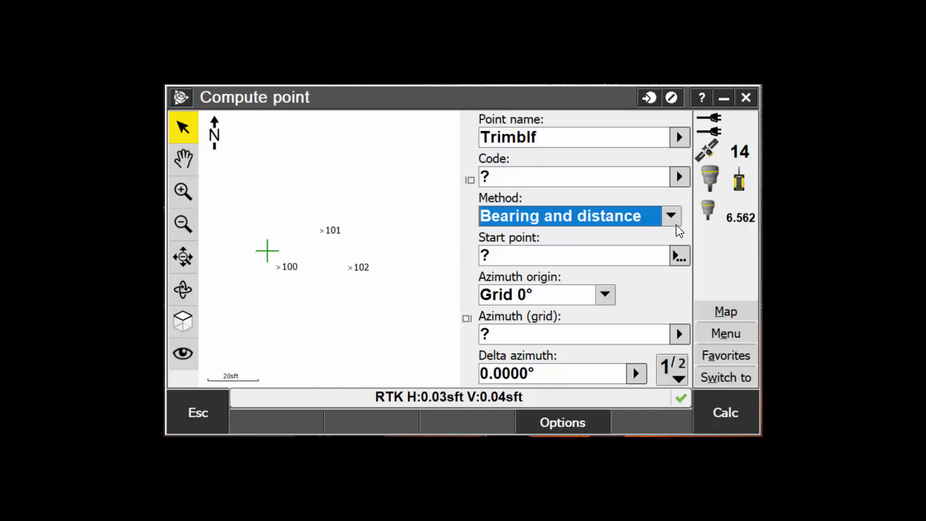
left_click(679, 256)
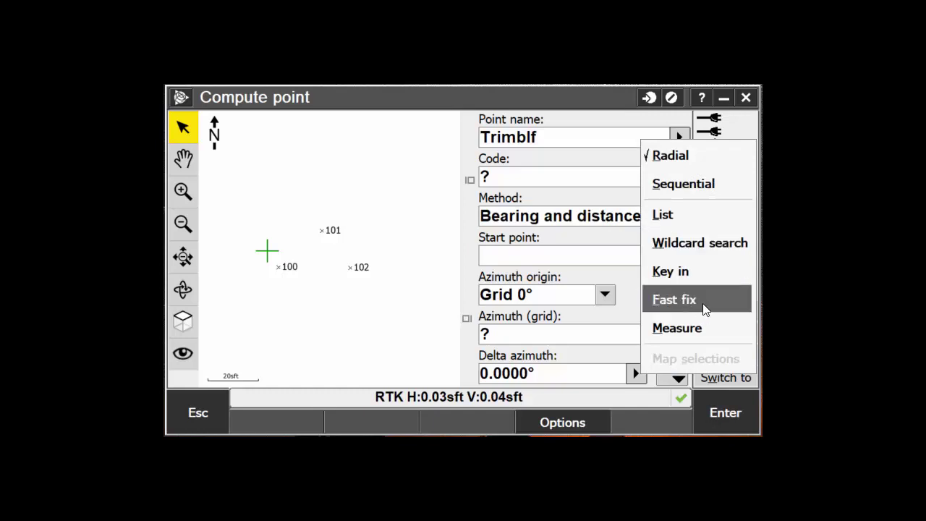
left_click(622, 299)
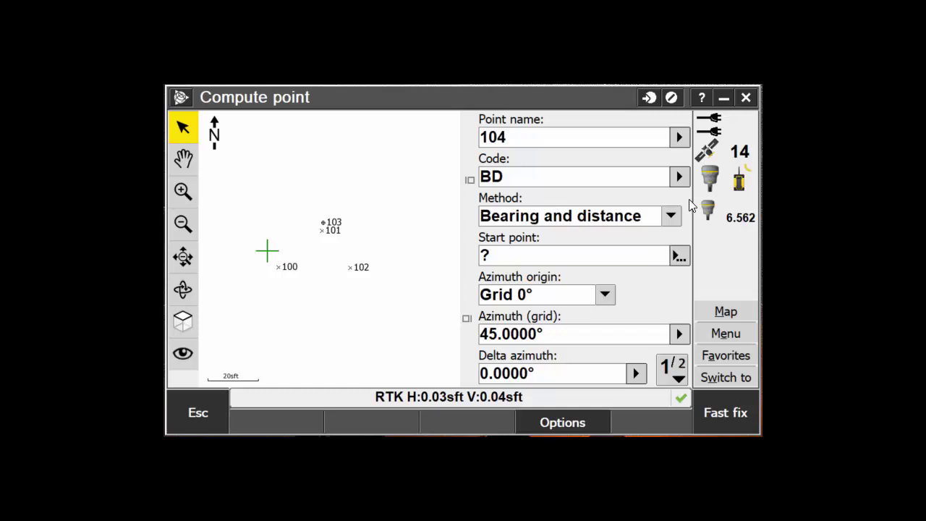
- Use point 100 as the radial start point for point 104, with Grid 0° as the azimuth origin
left_click(678, 256)
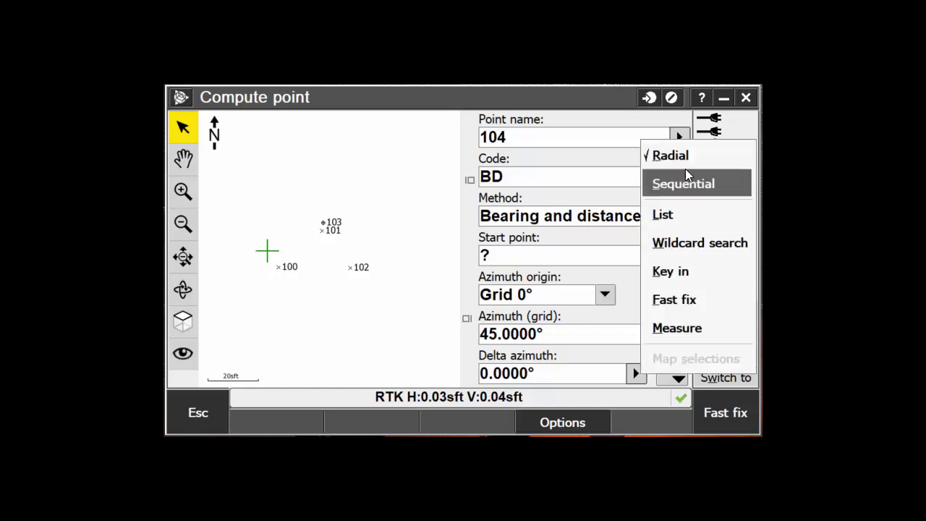
left_click(676, 154)
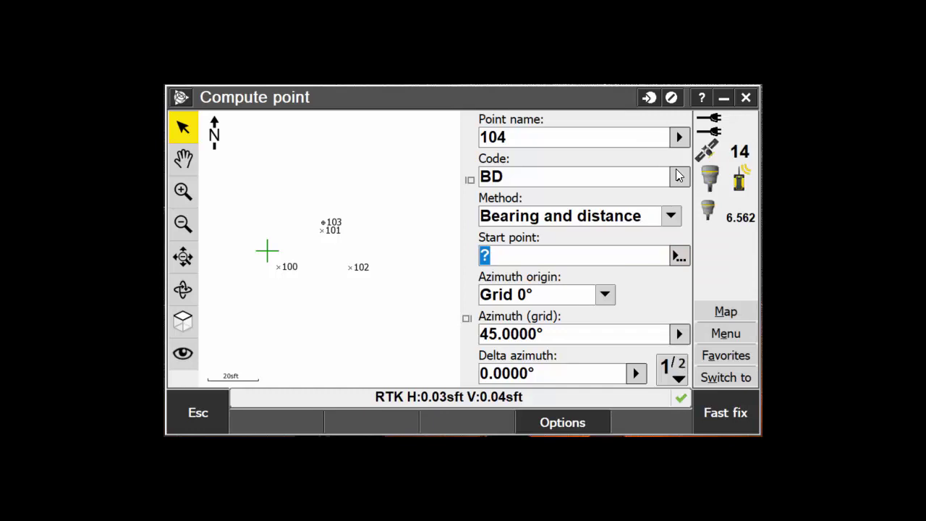
key("BackSpace")
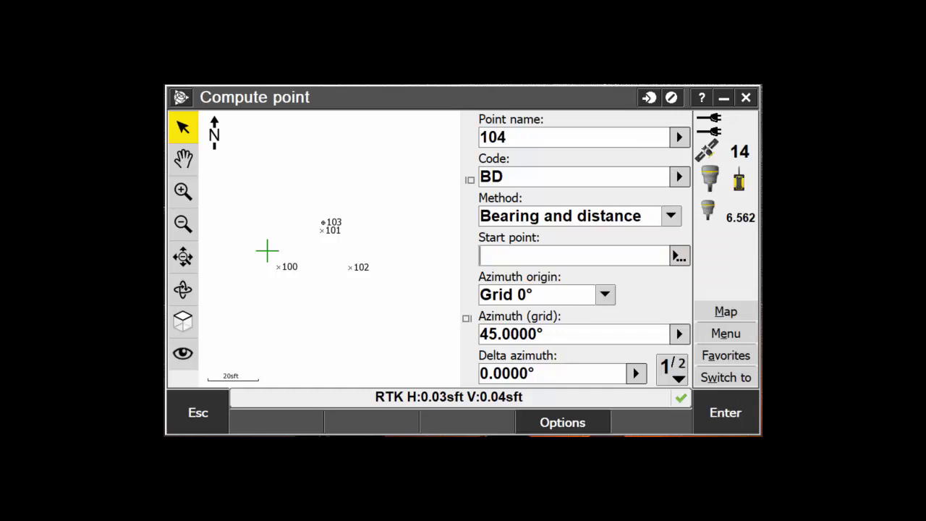
left_click(278, 268)
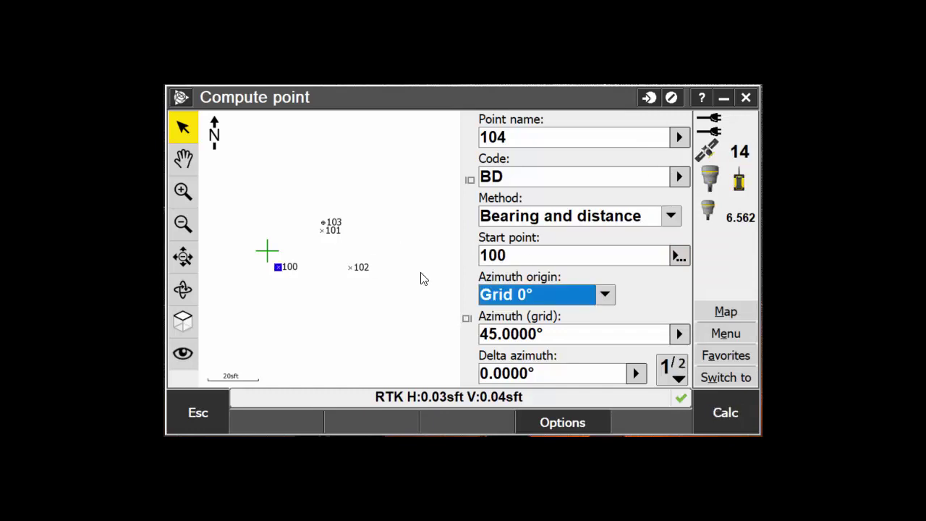
left_click(601, 294)
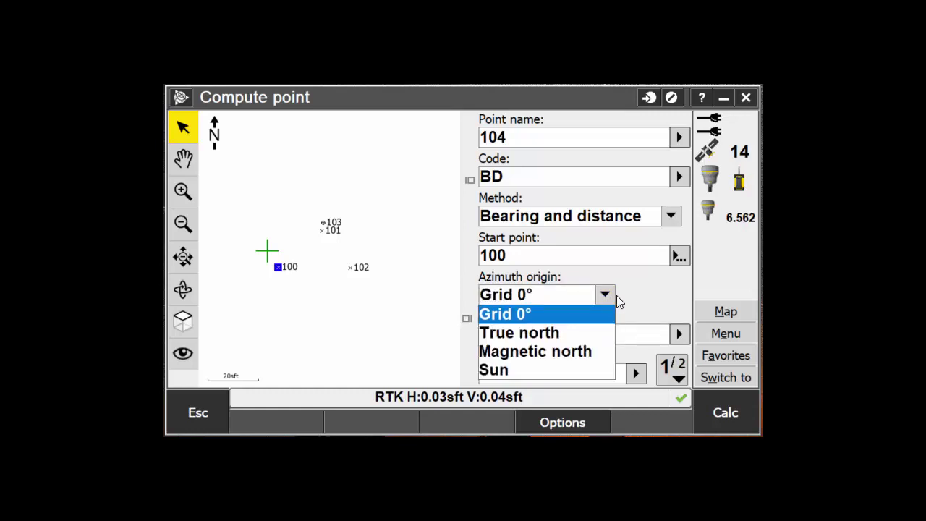
left_click(615, 295)
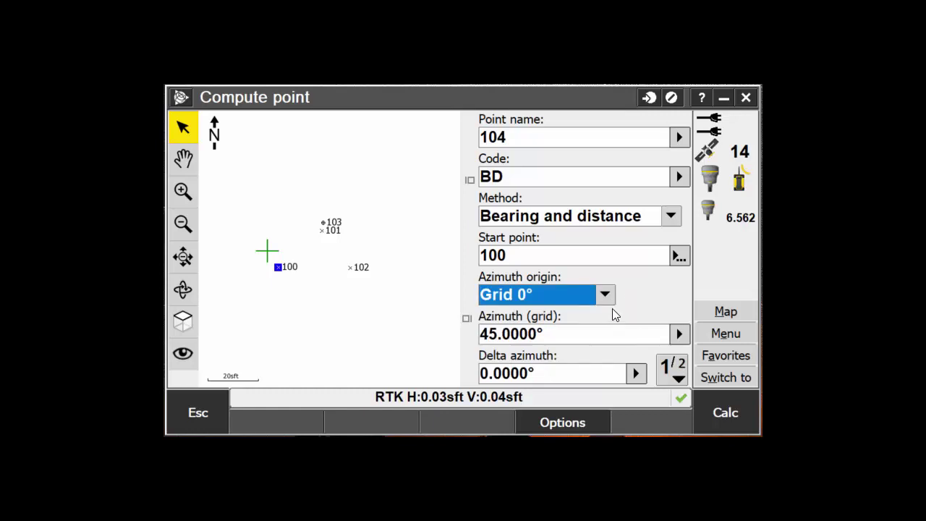
- Check the azimuth and distances for point 104, then calculate the point and store it as Grid
left_click(589, 334)
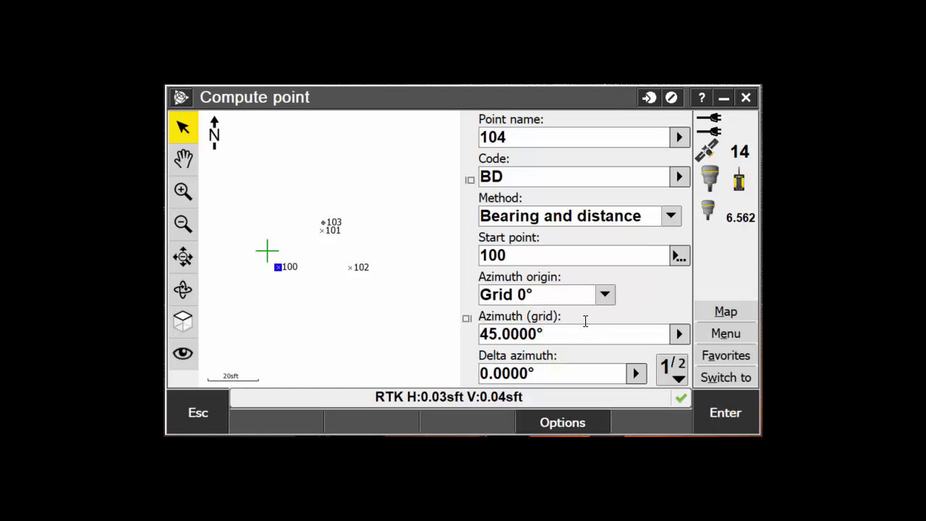
left_click(662, 362)
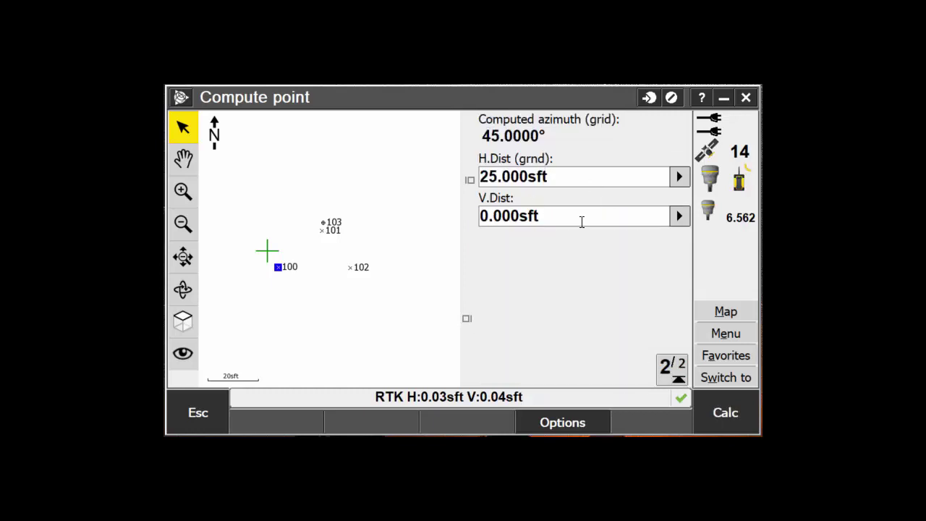
left_click(667, 377)
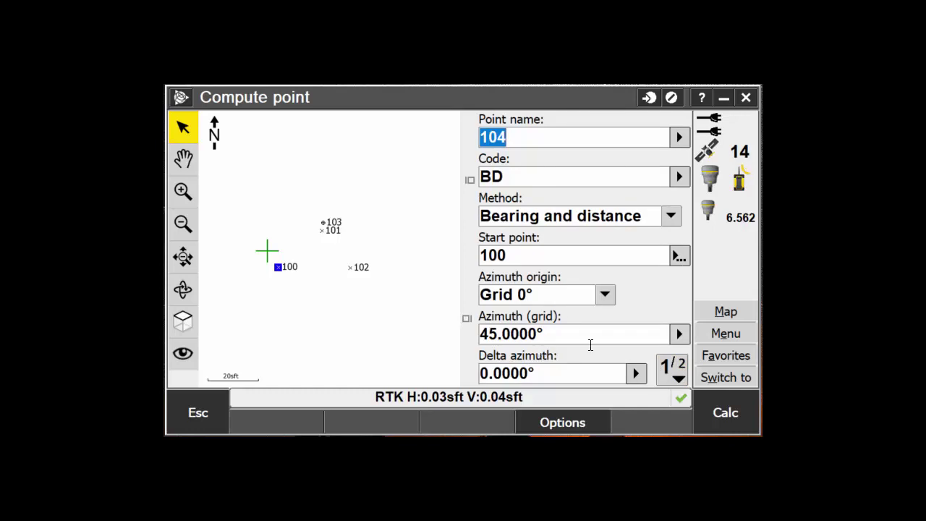
left_click(661, 369)
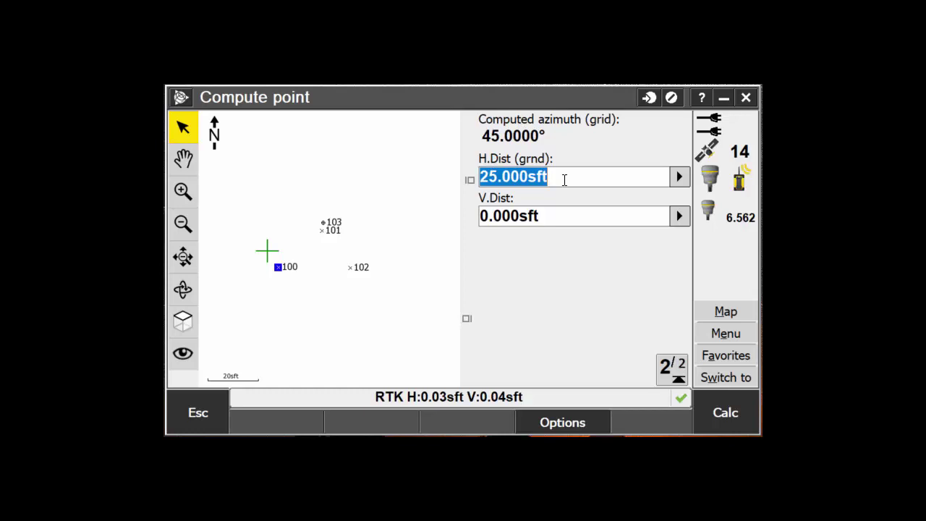
left_click(719, 414)
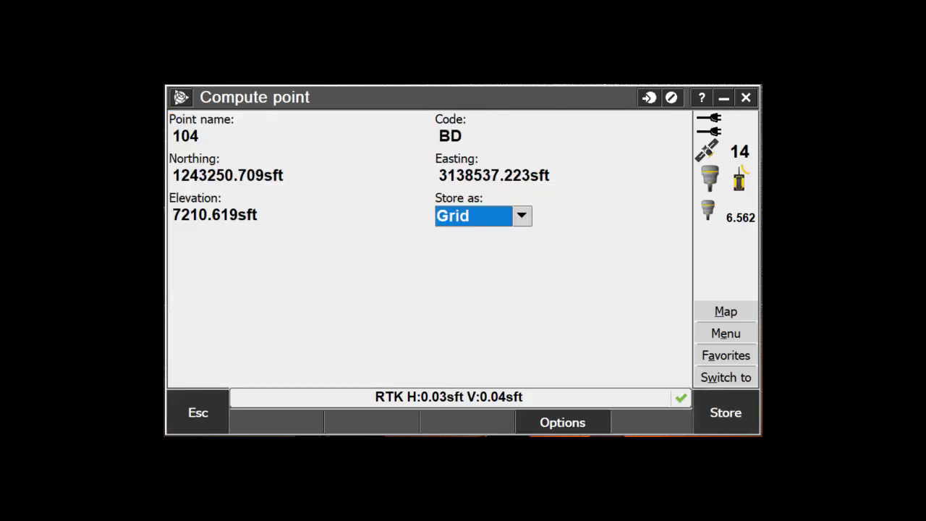
left_click(724, 410)
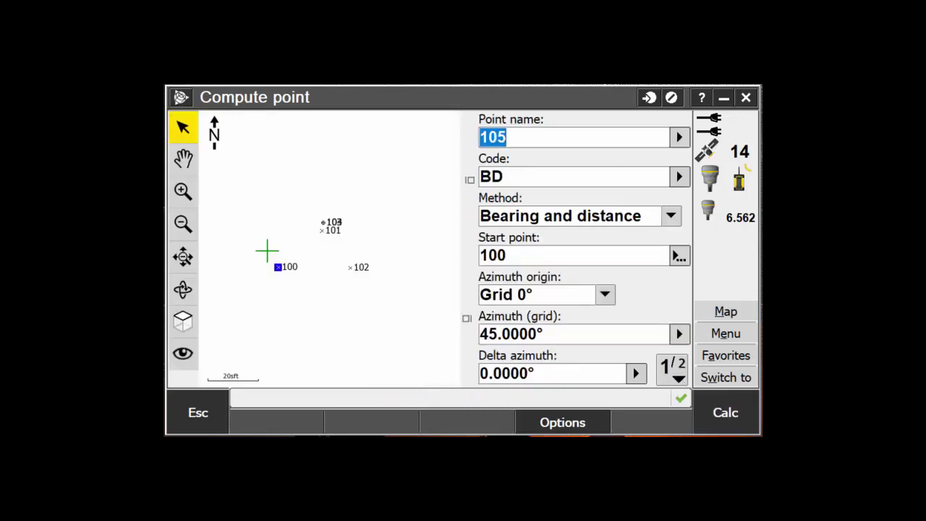
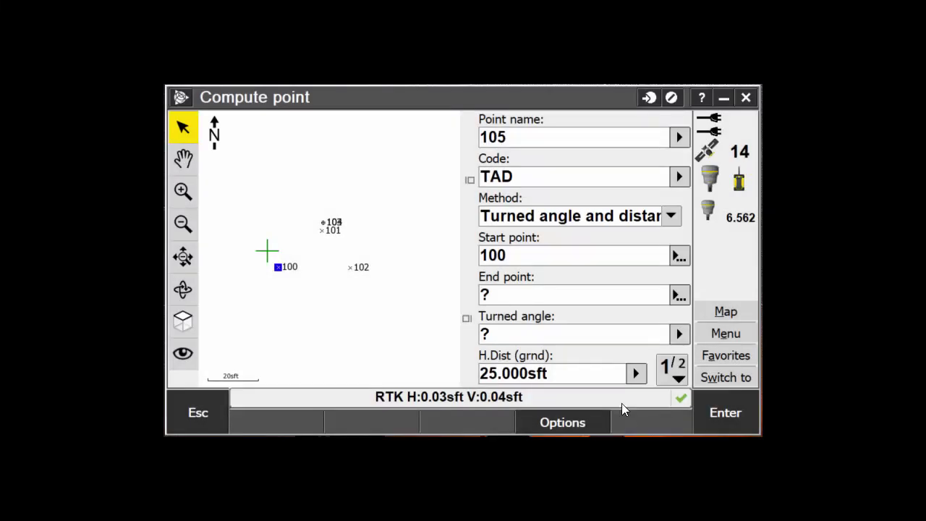
- Set point 102 as the end point for point 105 and enter a turned angle of 90°
left_click(508, 144)
left_click(502, 298)
left_click(351, 267)
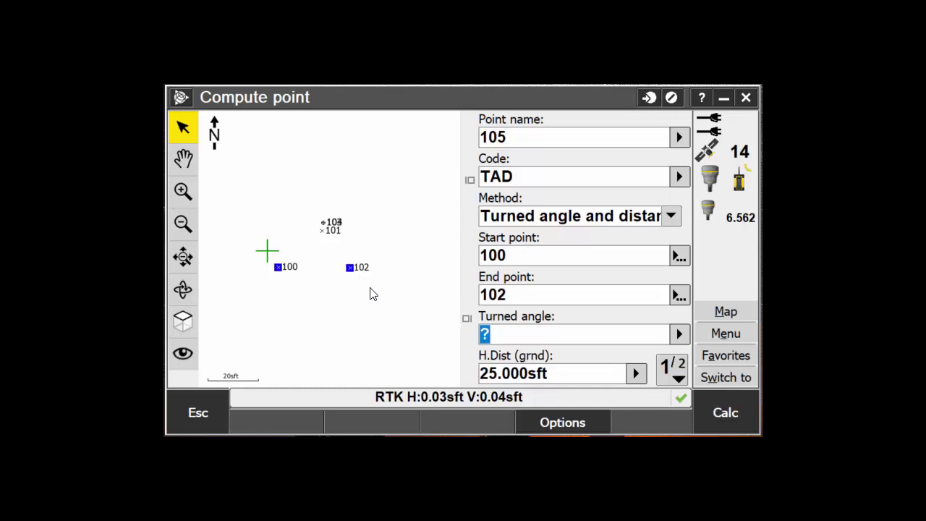
left_click(505, 334)
key("BackSpace")
type("90")
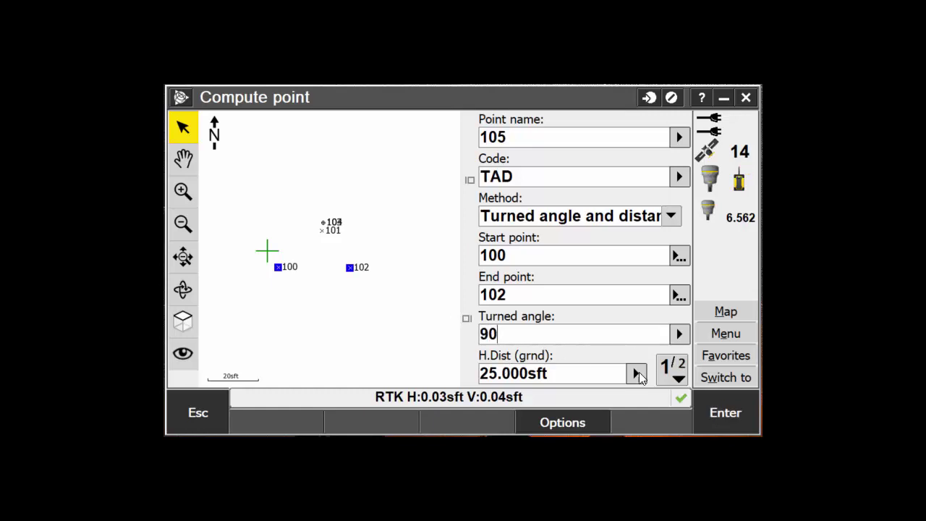
- Check the vertical distance for point 105, then calculate the point and store it as Grid
left_click(671, 369)
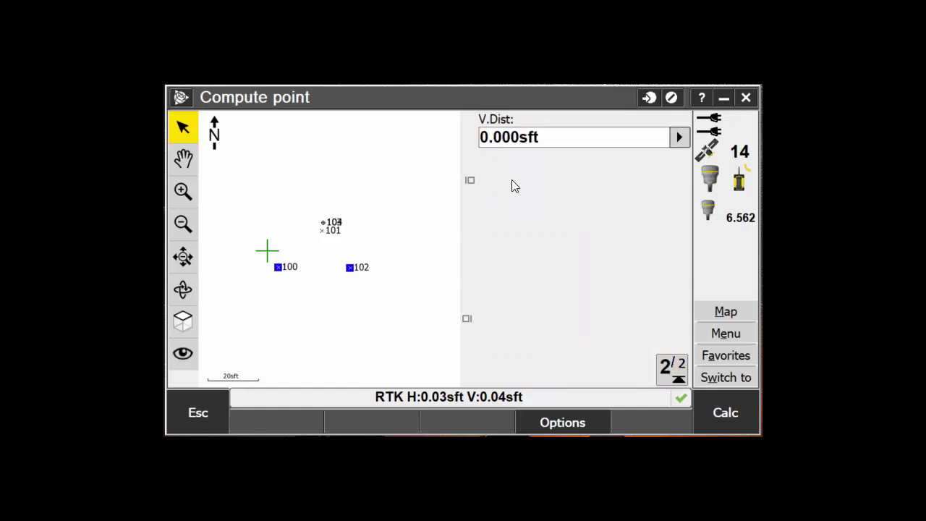
left_click(720, 414)
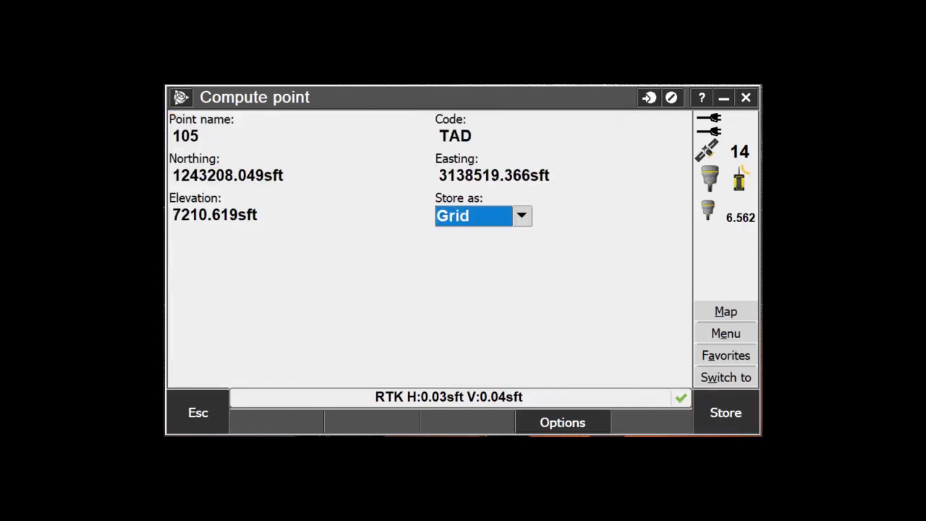
left_click(720, 413)
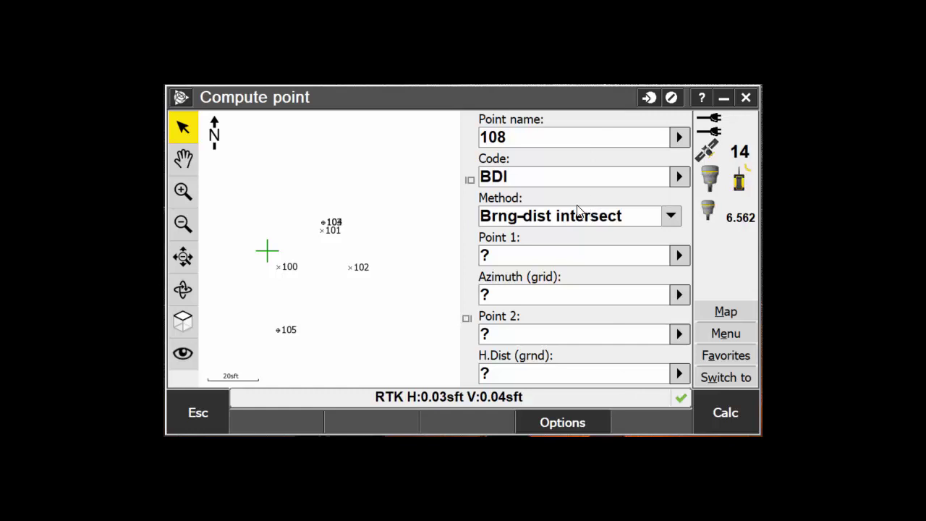
- Define the bearing-distance intersection for point 108 with azimuth 115° from point 100 and horizontal distance 20 sft from point 102
left_click(542, 253)
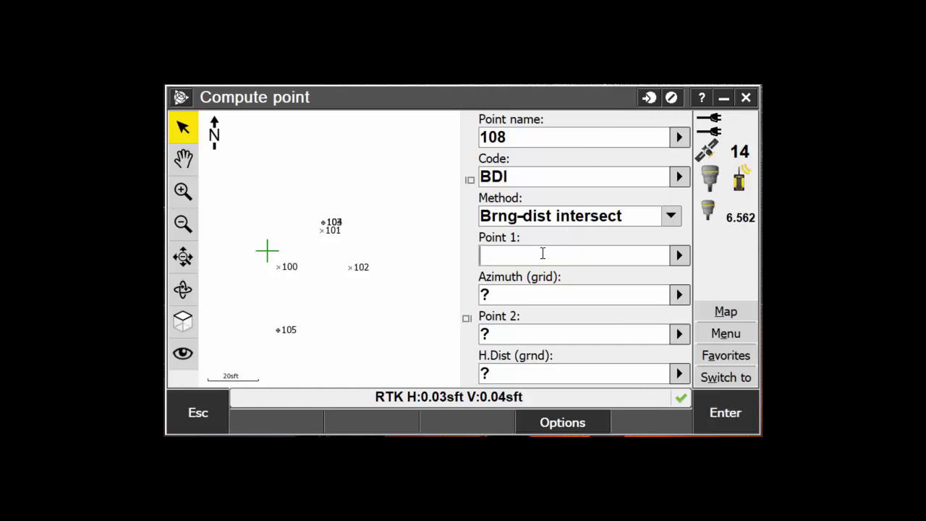
left_click(280, 268)
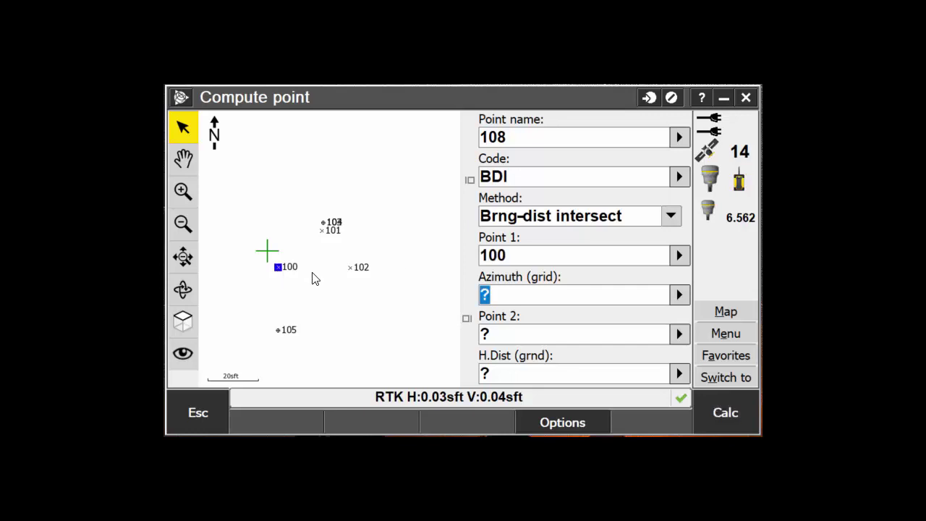
left_click(515, 298)
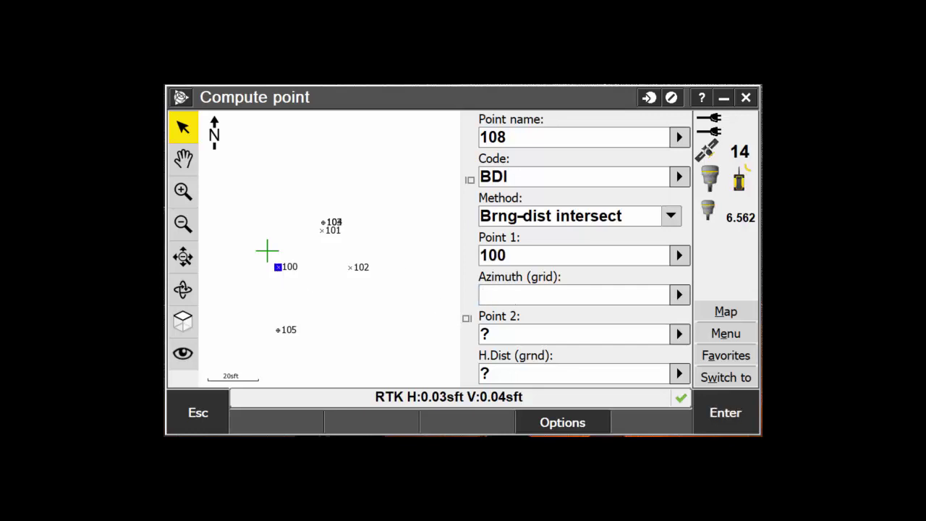
type("115")
left_click(521, 325)
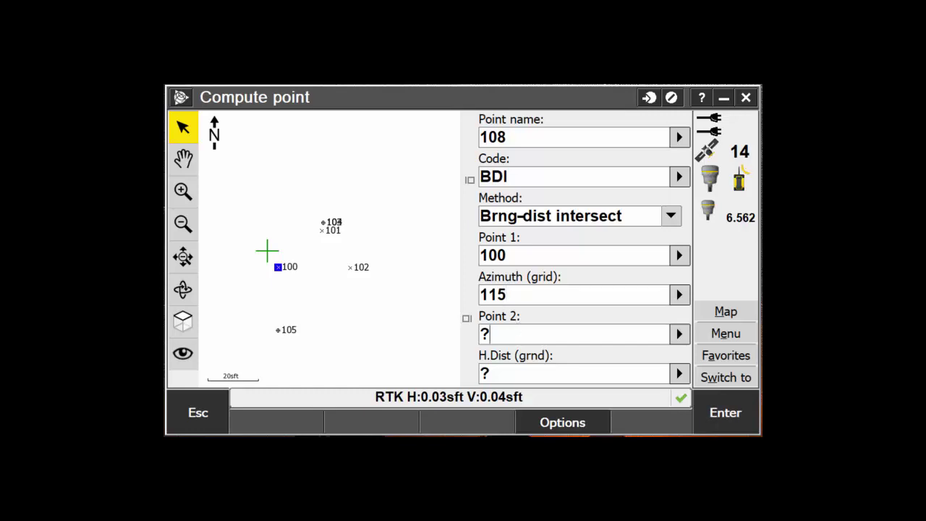
left_click(351, 269)
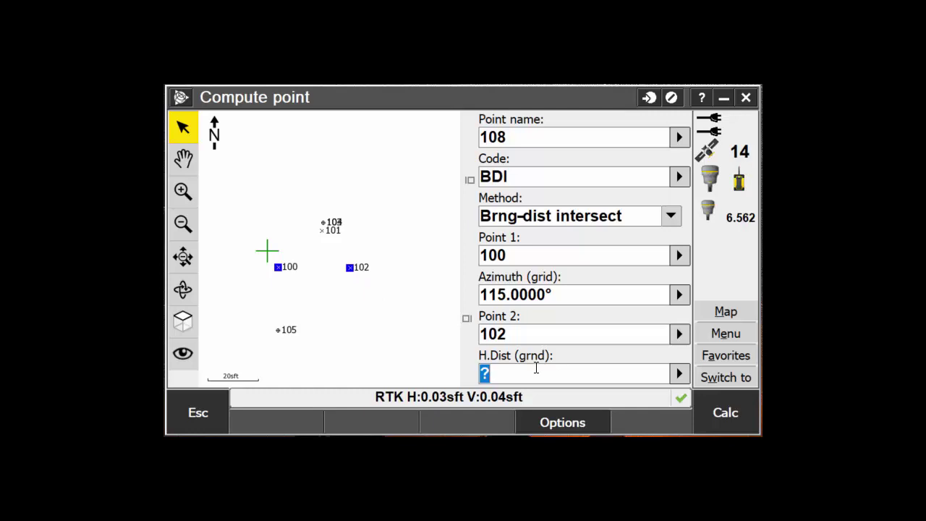
type("20")
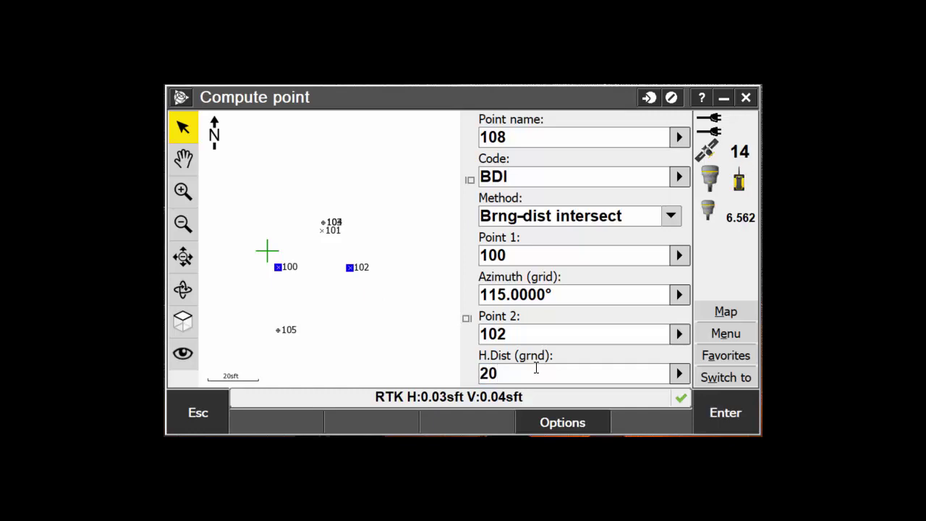
- Calculate point 108, compare the two intersection solutions, and store the one not closest to point 100 as Grid
left_click(719, 421)
left_click(722, 423)
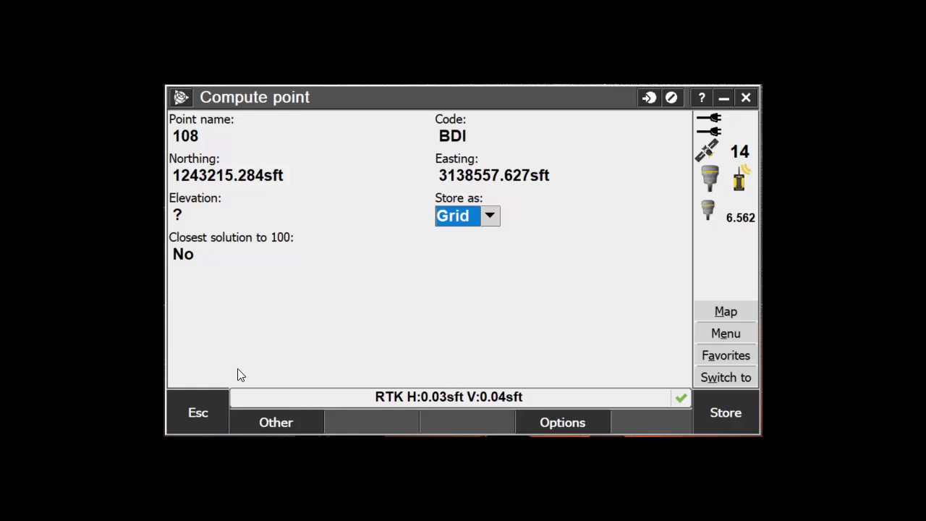
left_click(285, 423)
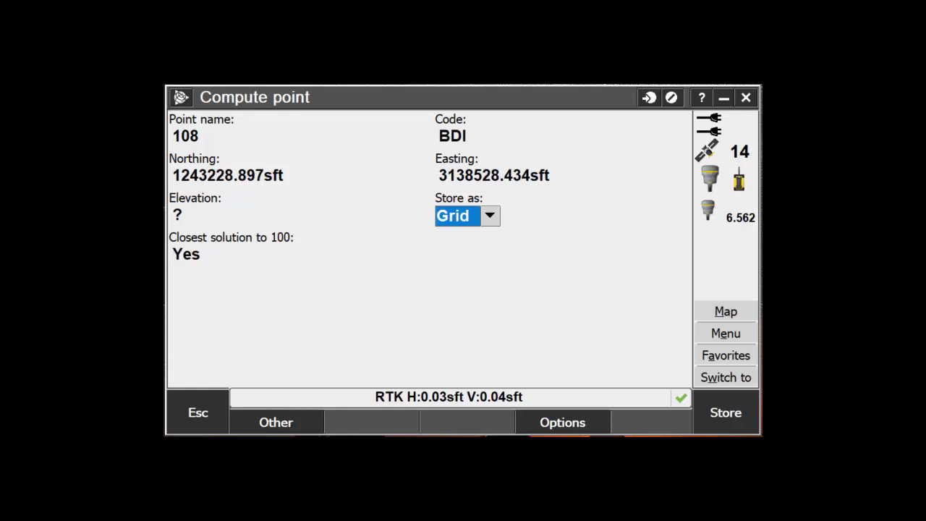
left_click(285, 423)
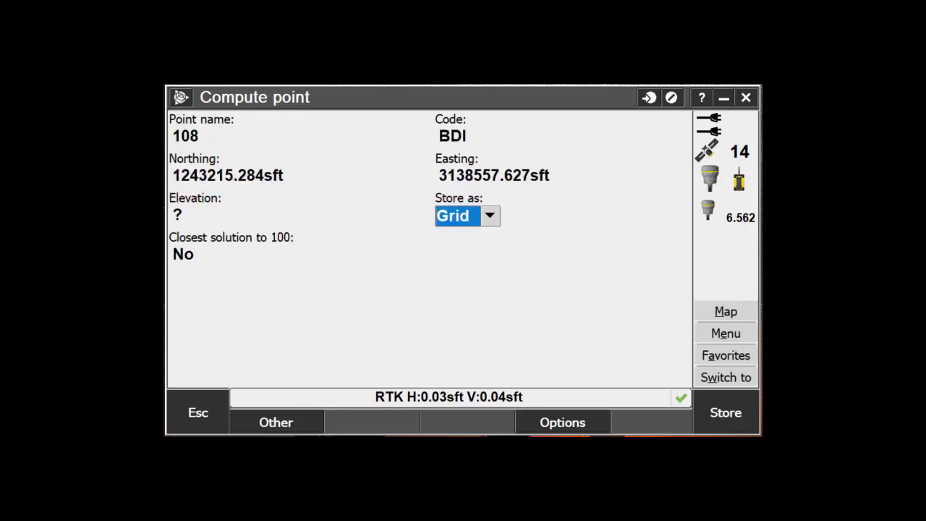
left_click(725, 416)
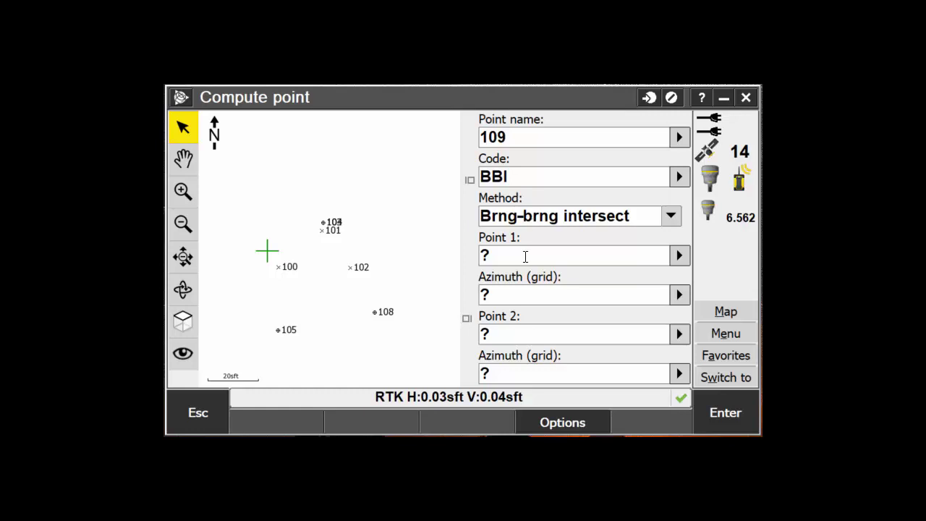
- Define the bearing-bearing intersection for point 109 with azimuth 45° from point 100 and azimuth 0° from point 102
left_click(510, 257)
type("100")
key("Return")
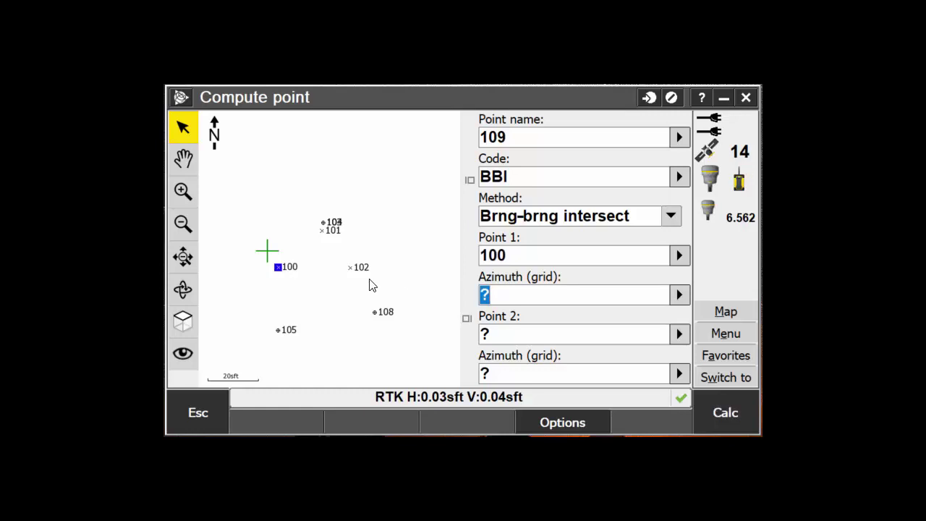
type("45")
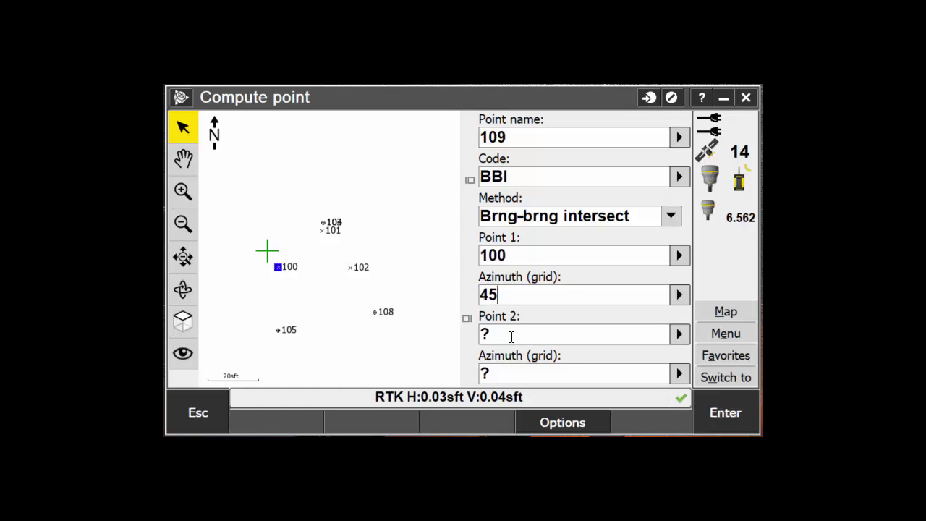
left_click(511, 334)
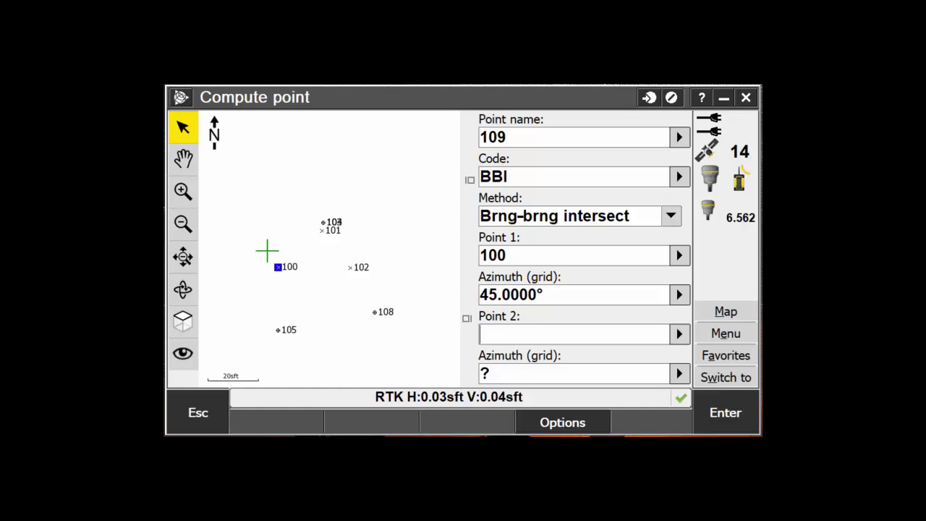
left_click(357, 270)
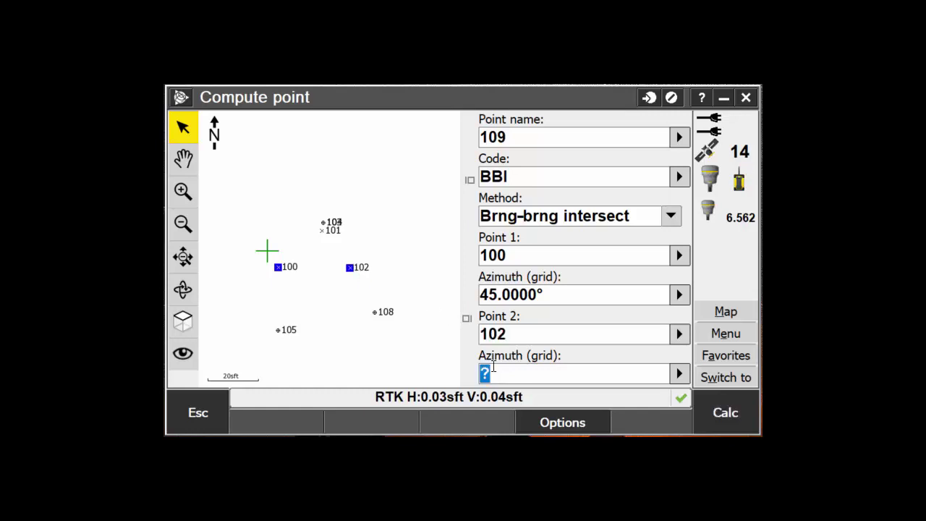
type("0")
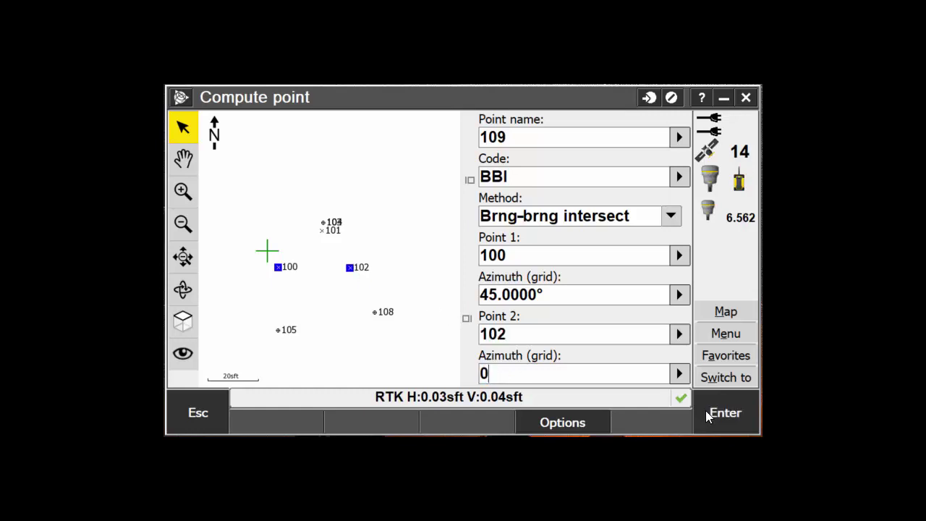
- Calculate point 109 and store it as Grid
left_click(723, 412)
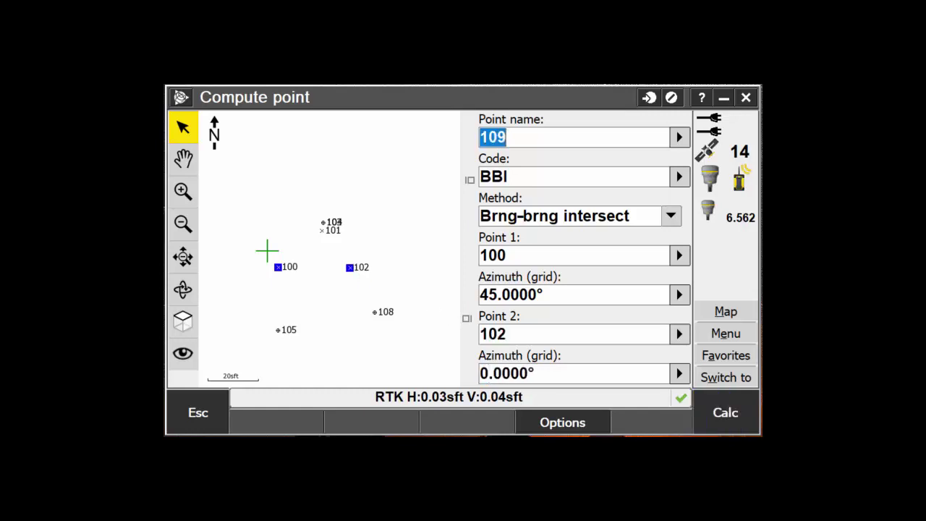
left_click(716, 416)
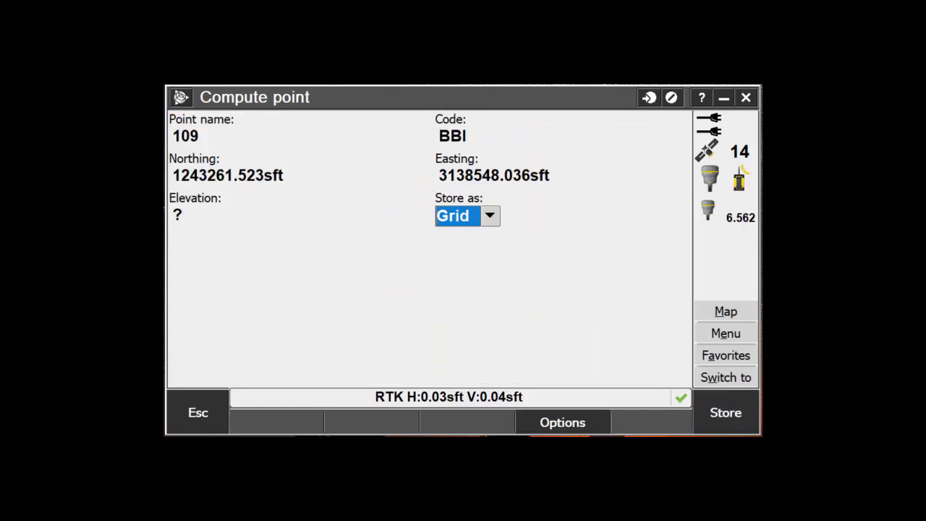
left_click(714, 415)
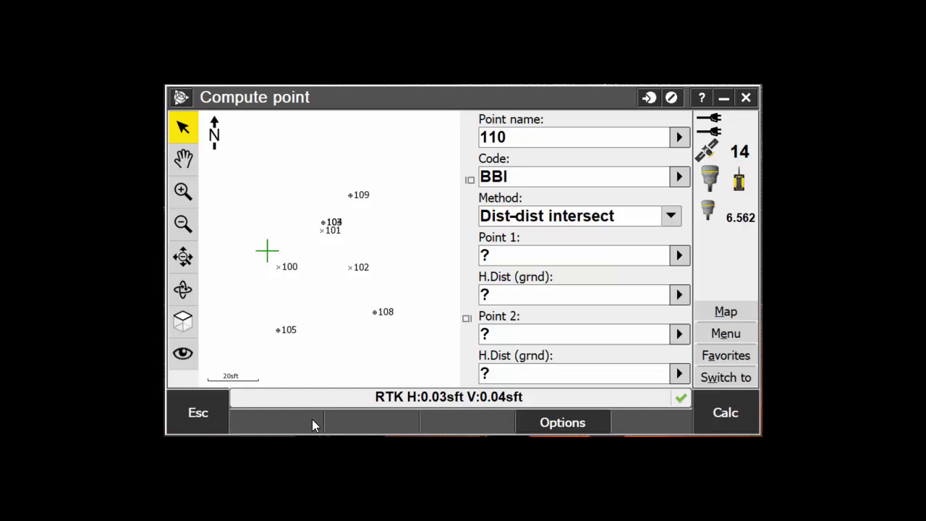
- Define the distance-distance intersection for point 110 with horizontal distances of 20 sft from point 100 and 10 sft from point 105
left_click(479, 258)
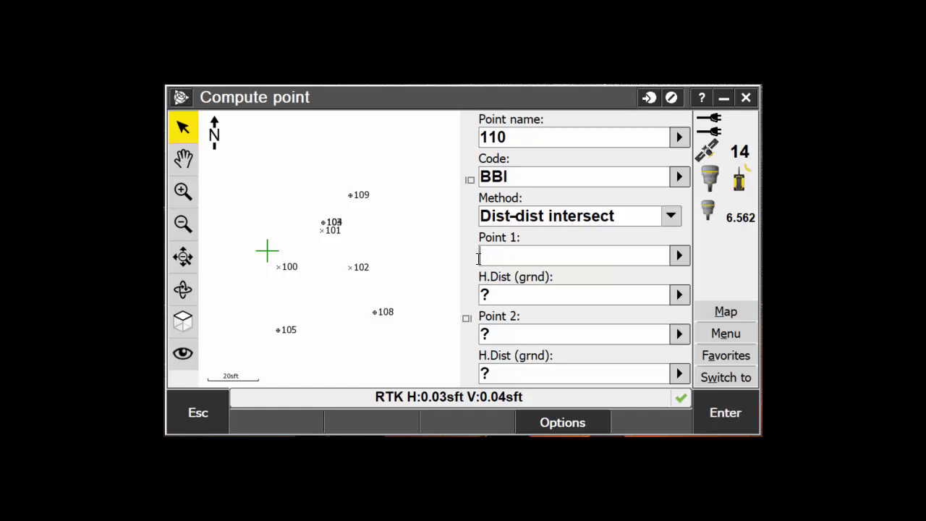
left_click(278, 267)
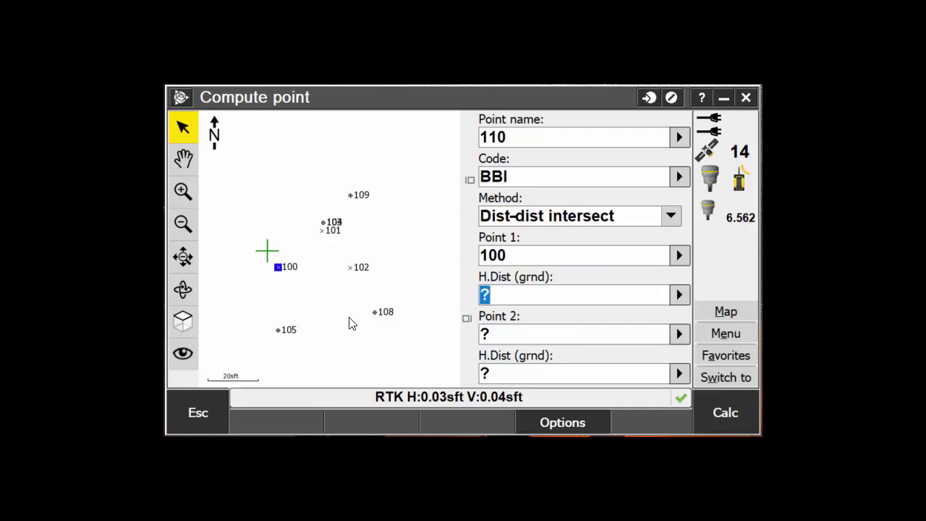
type("20")
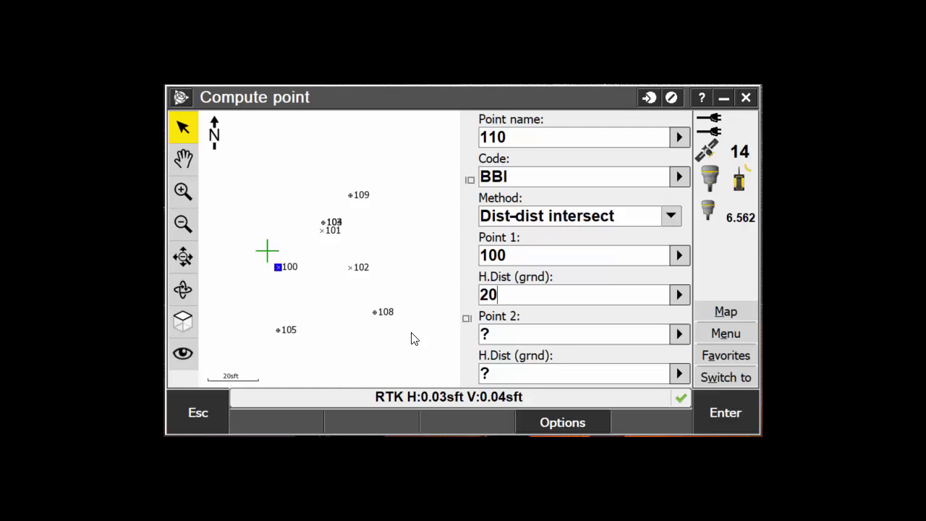
left_click(517, 331)
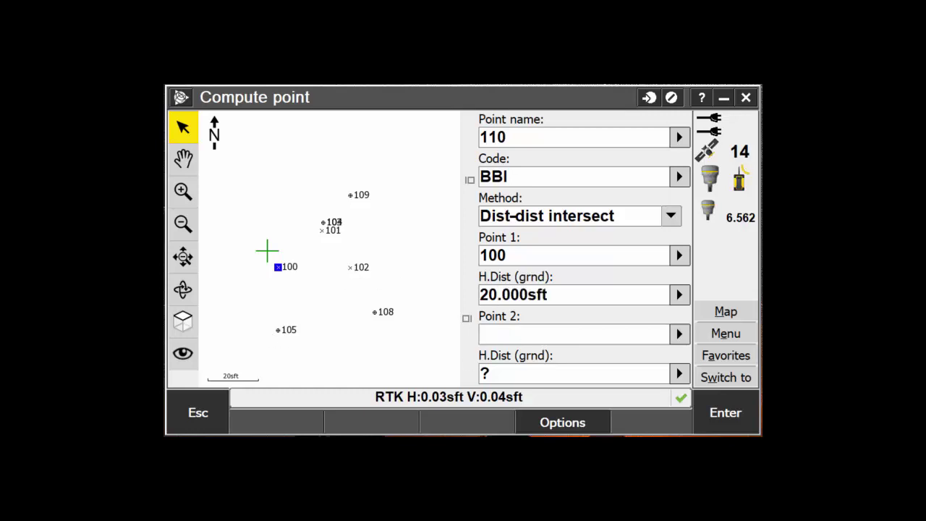
left_click(280, 331)
type("10")
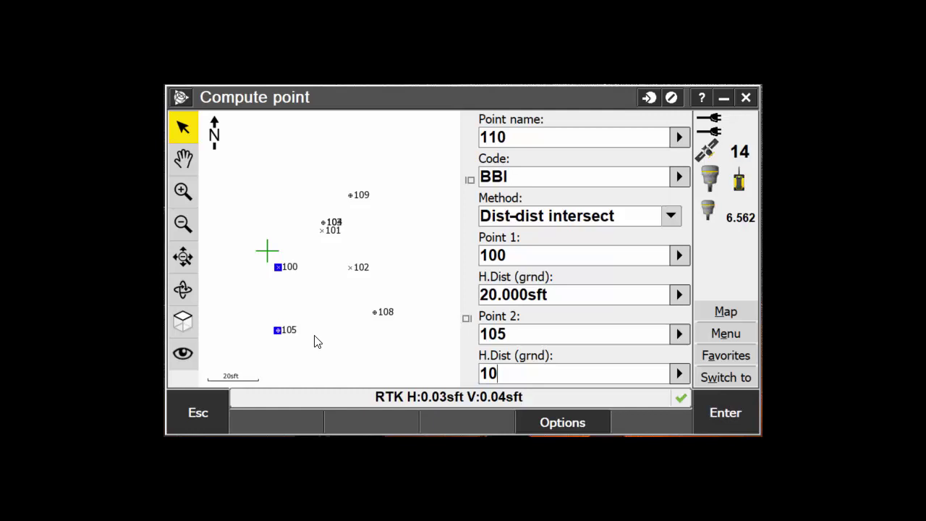
key("Return")
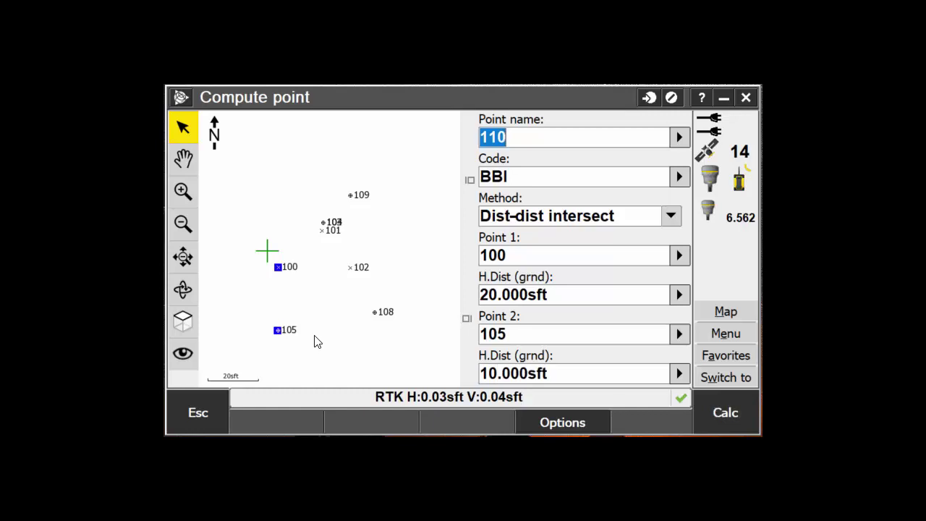
- Calculate point 110, switch to the solution on the left side of line 100–105, and store it as Grid
left_click(731, 423)
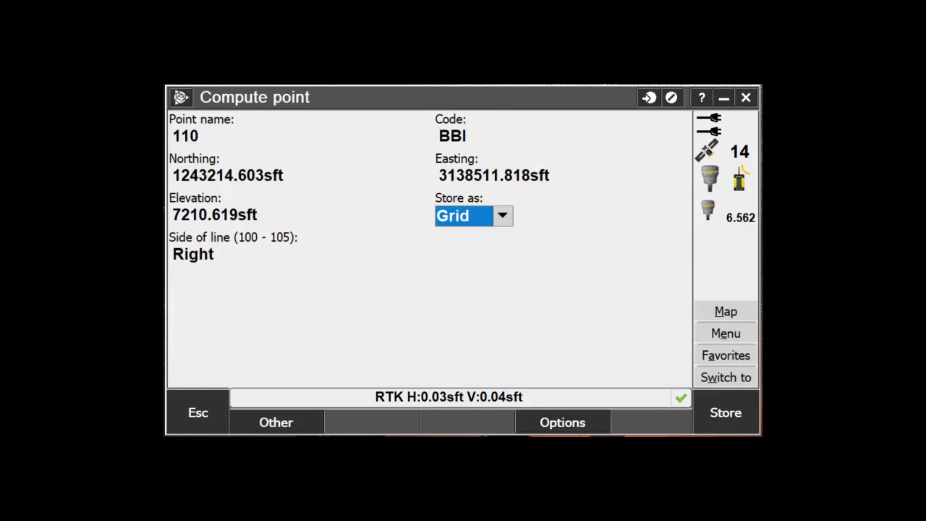
left_click(273, 422)
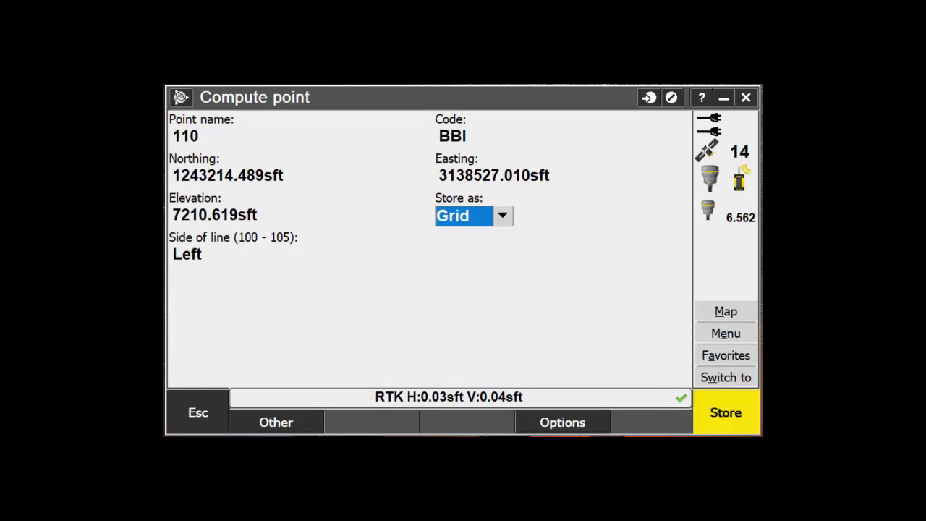
left_click(725, 412)
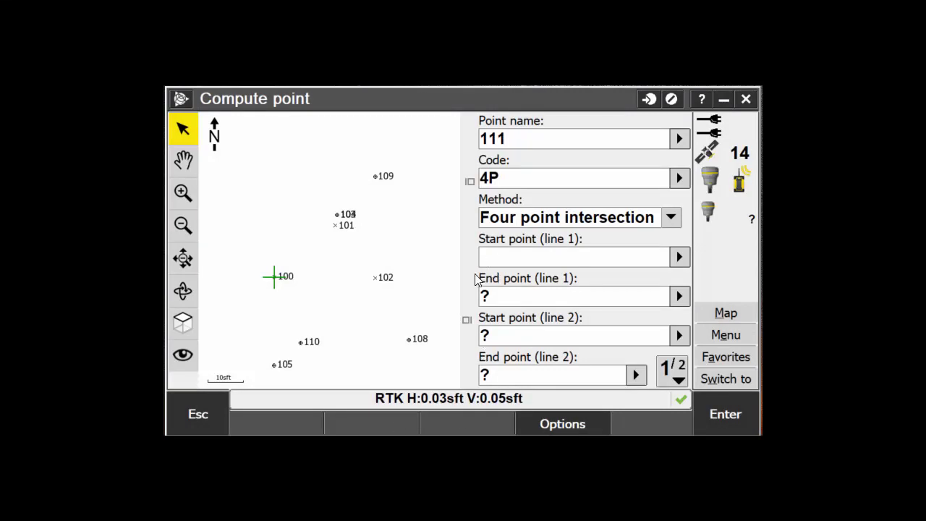
- Define the four point intersection for point 111 with line 1 from point 105 to 100 and line 2 from point 108 to 102
left_click(276, 365)
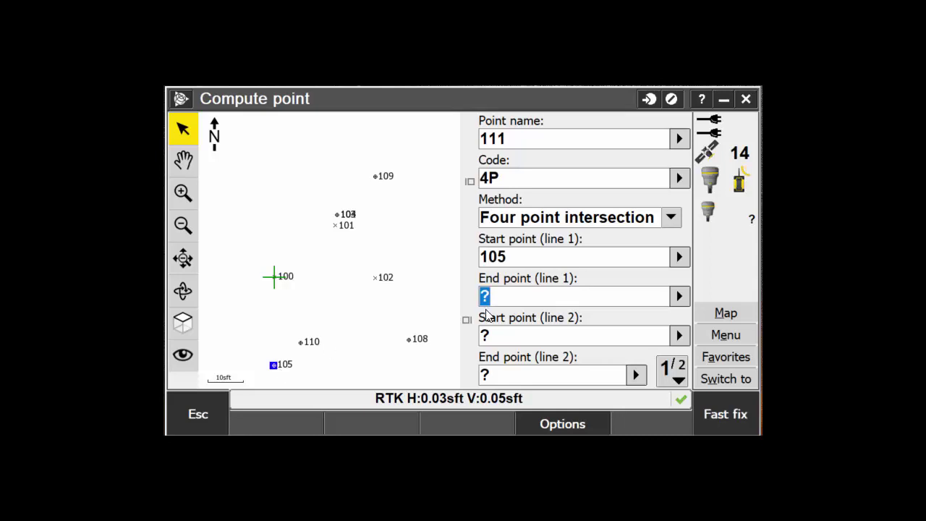
left_click(275, 277)
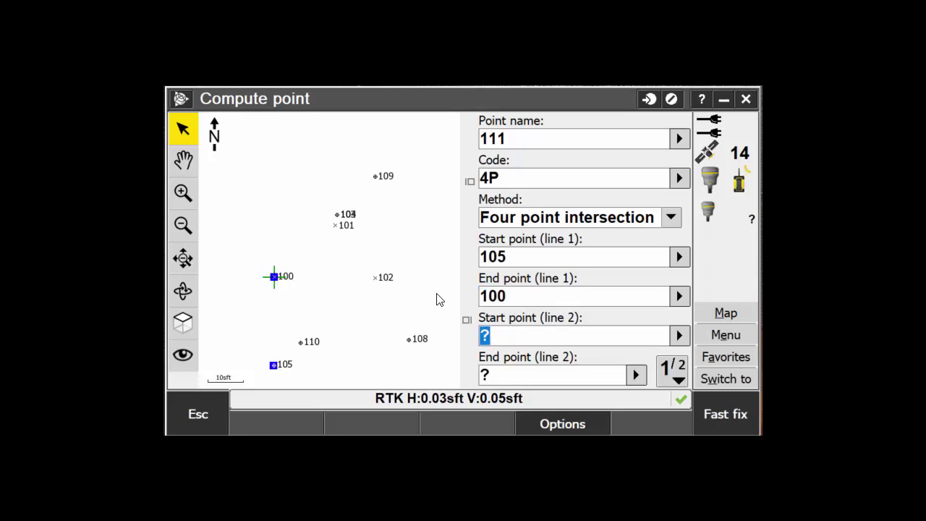
left_click(411, 342)
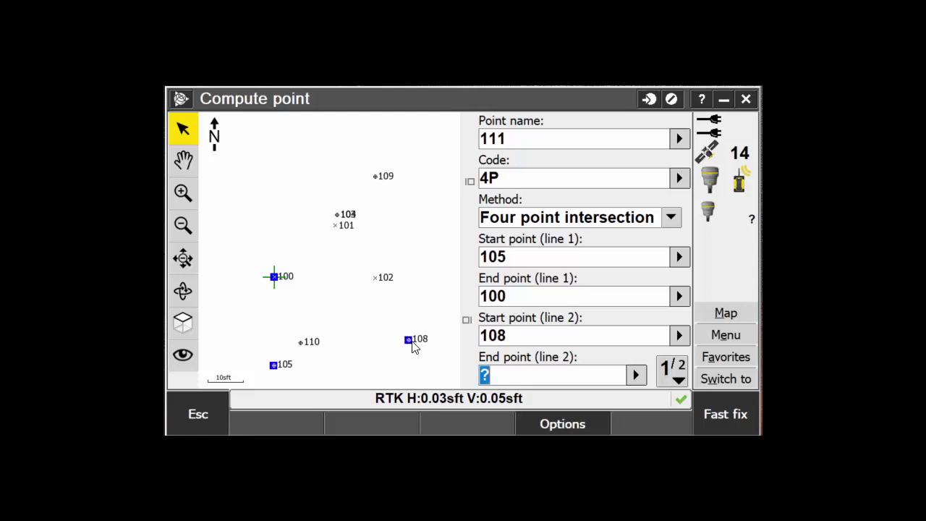
left_click(374, 278)
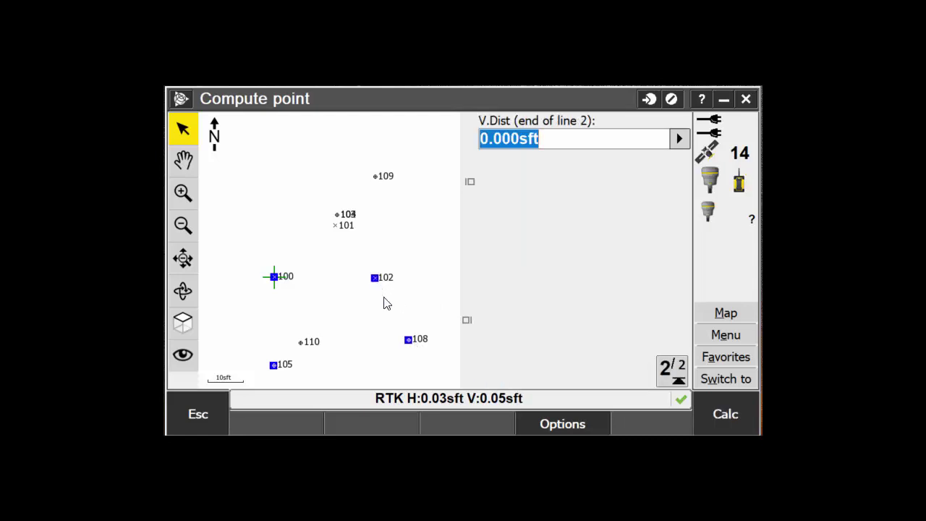
- Calculate point 111 and store it as Grid
left_click(723, 414)
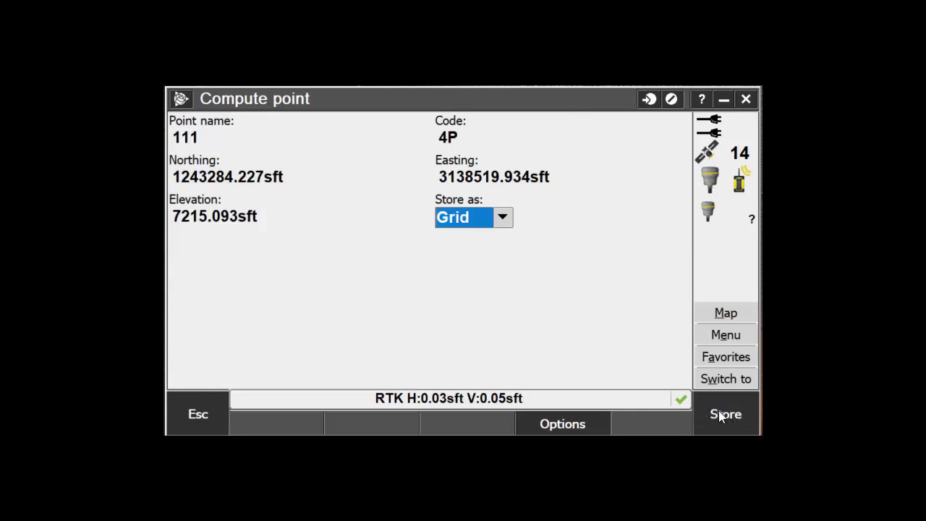
left_click(720, 411)
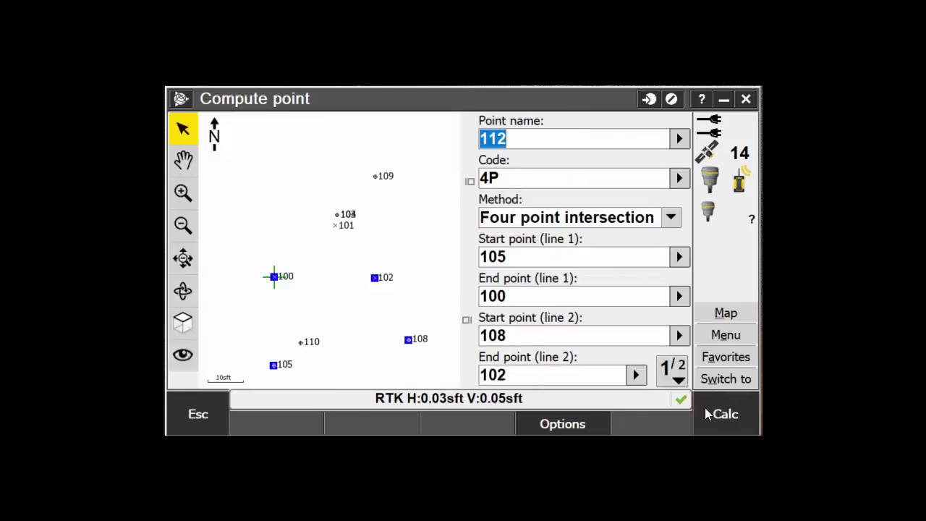
left_click(183, 160)
left_click_drag(283, 171, 289, 213)
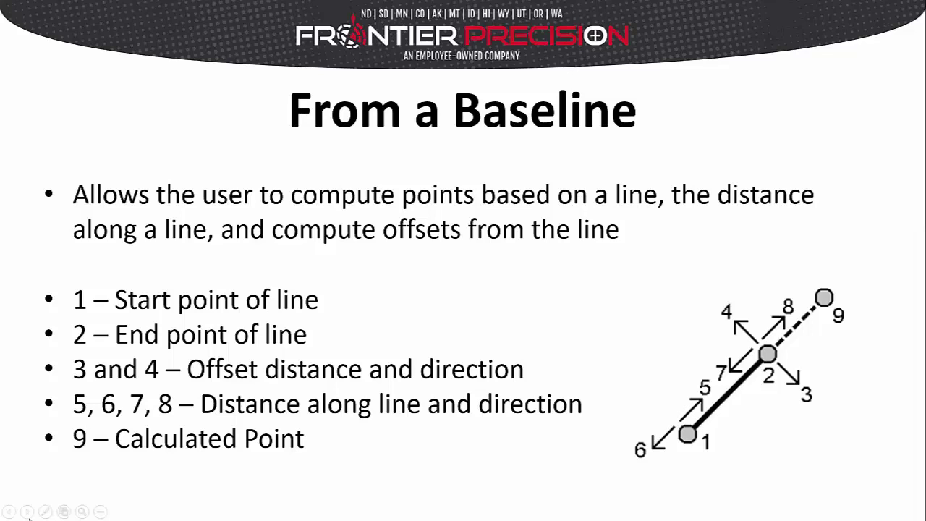
left_click(28, 513)
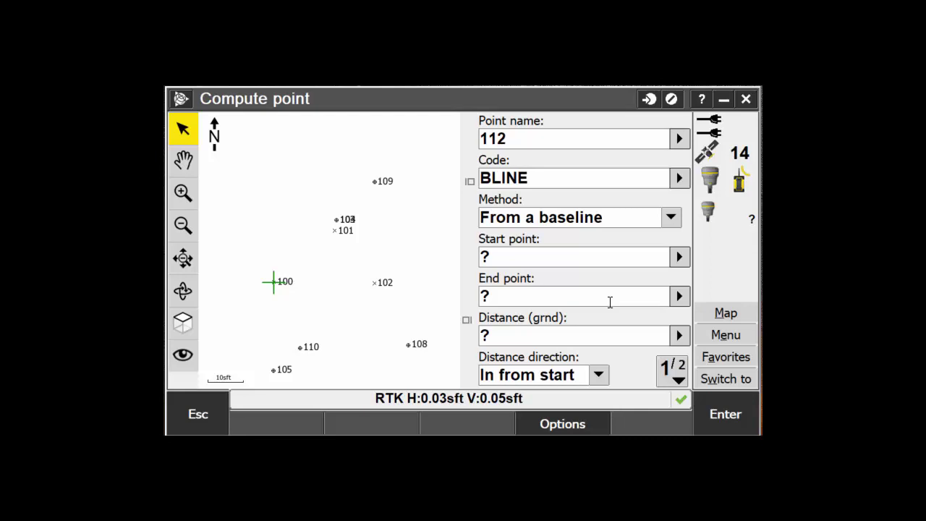
- Define the baseline for point 112 from point 105 to point 100 with a distance of 10 sft, direction In from start
left_click(575, 259)
left_click(274, 372)
left_click(274, 284)
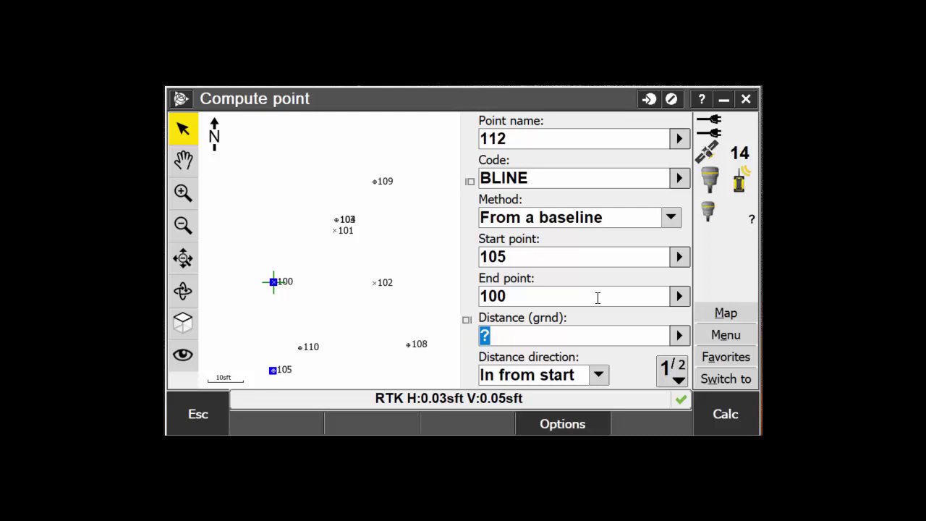
left_click(578, 340)
key("BackSpace")
type("1")
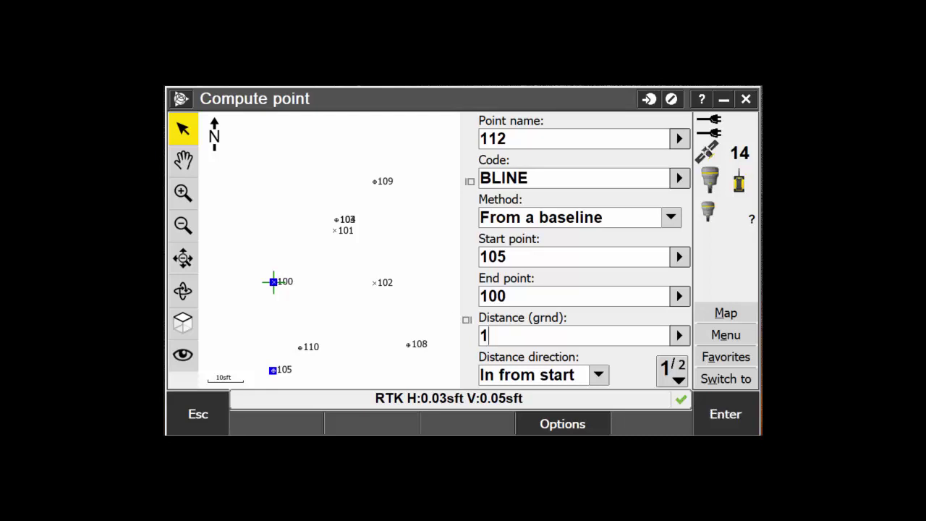
type("0")
left_click(598, 374)
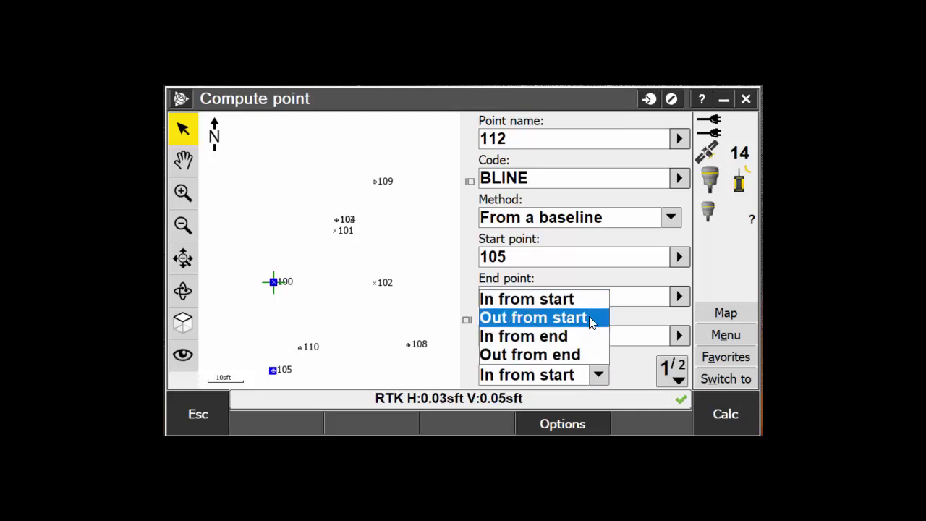
left_click(610, 330)
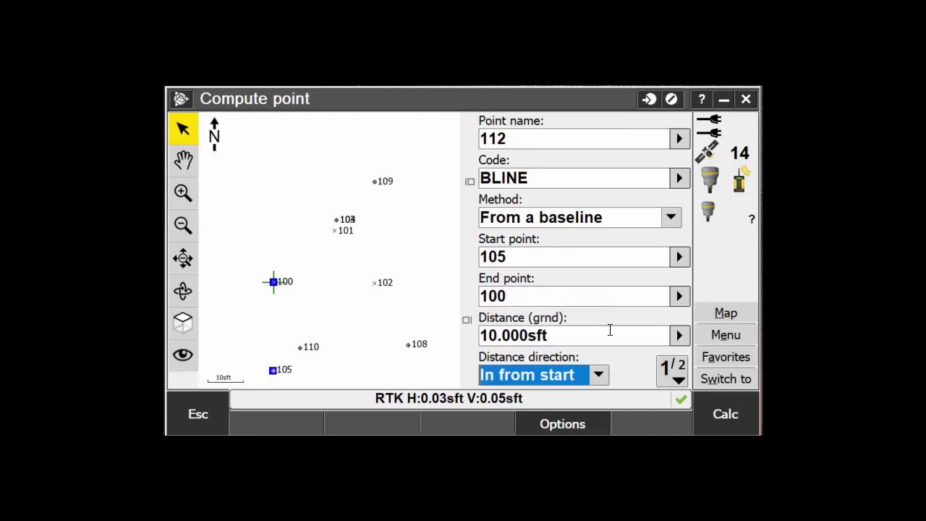
- Offset point 112 to the left of the baseline, then calculate the point and store it as Grid
left_click(672, 371)
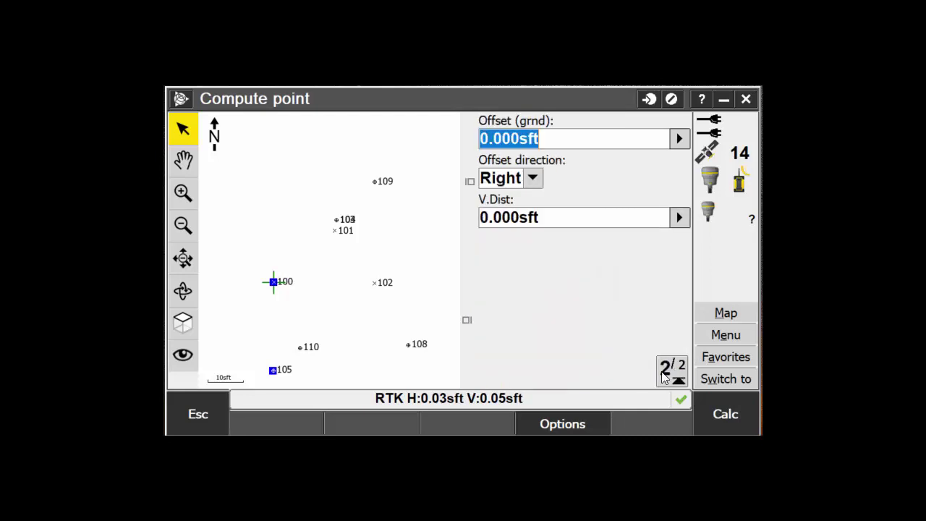
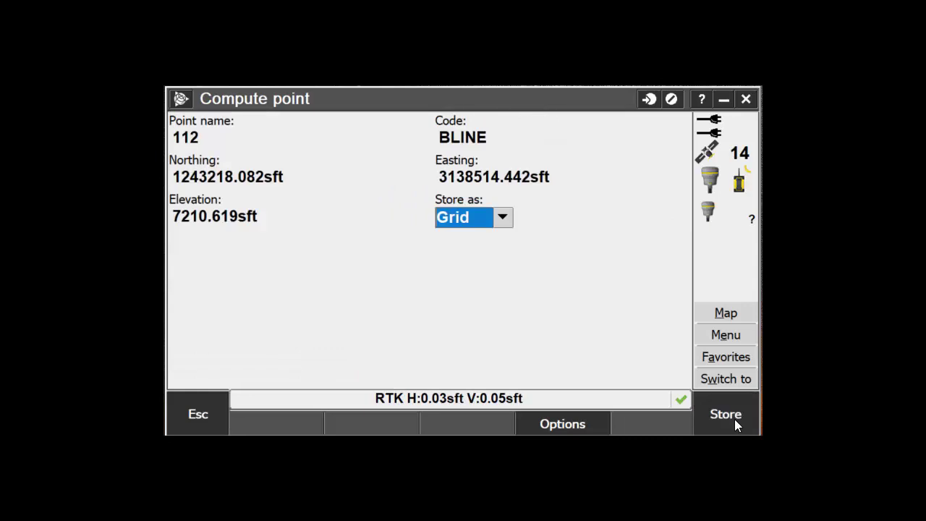
left_click(728, 415)
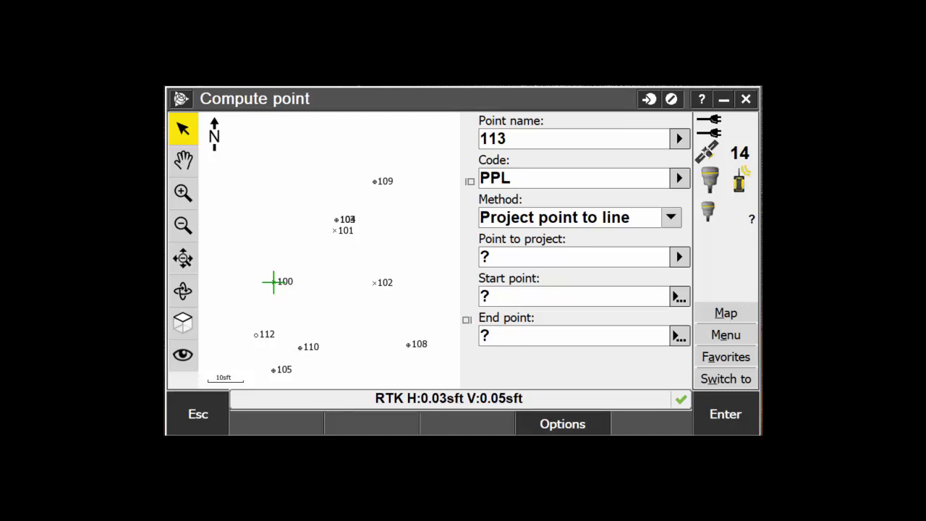
- Define the projection for point 113 with point 110 projected onto the line from point 100 to point 102
left_click(303, 348)
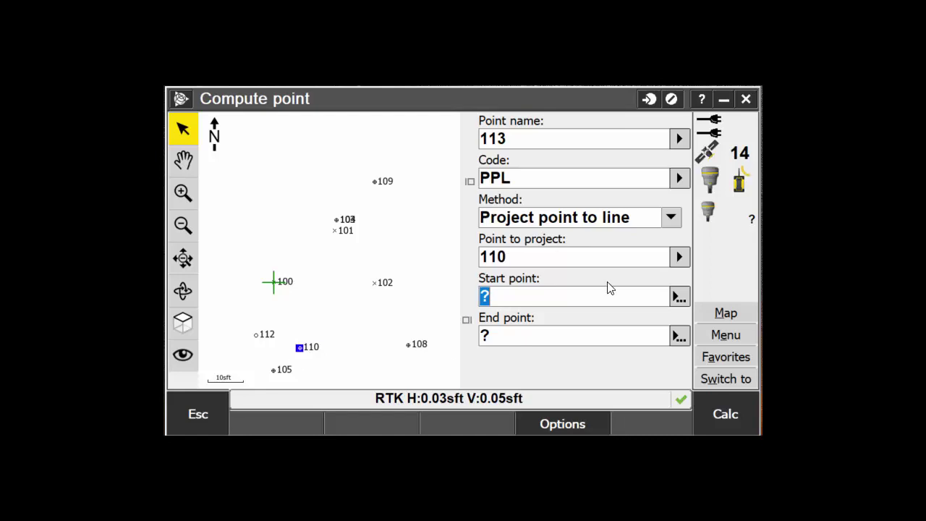
left_click(681, 296)
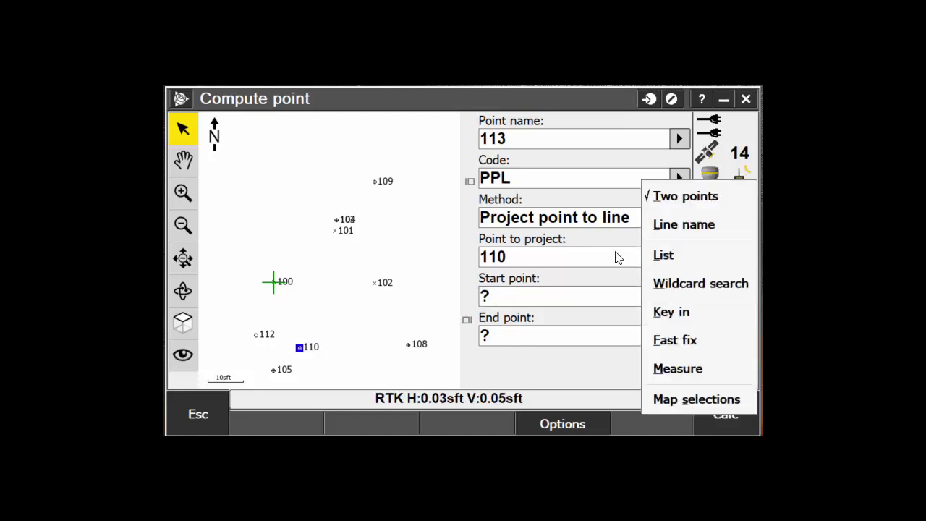
left_click(529, 291)
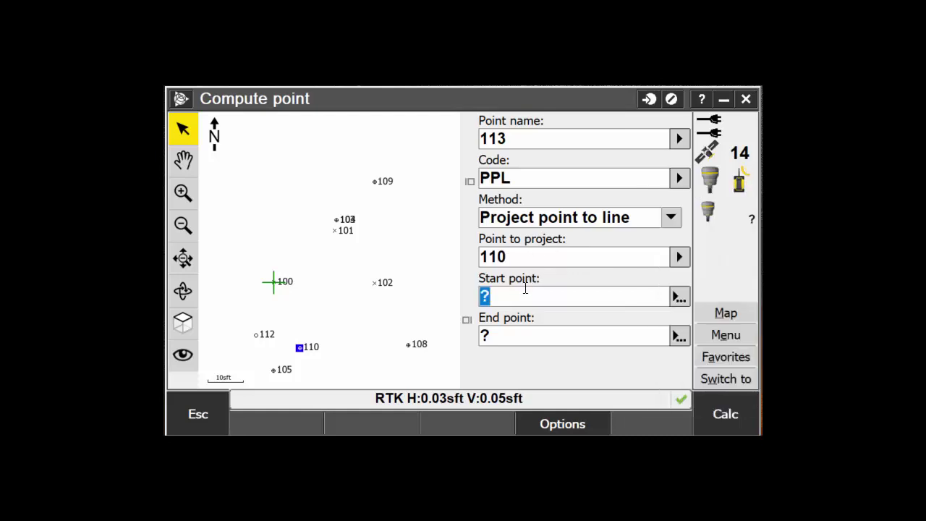
key("BackSpace")
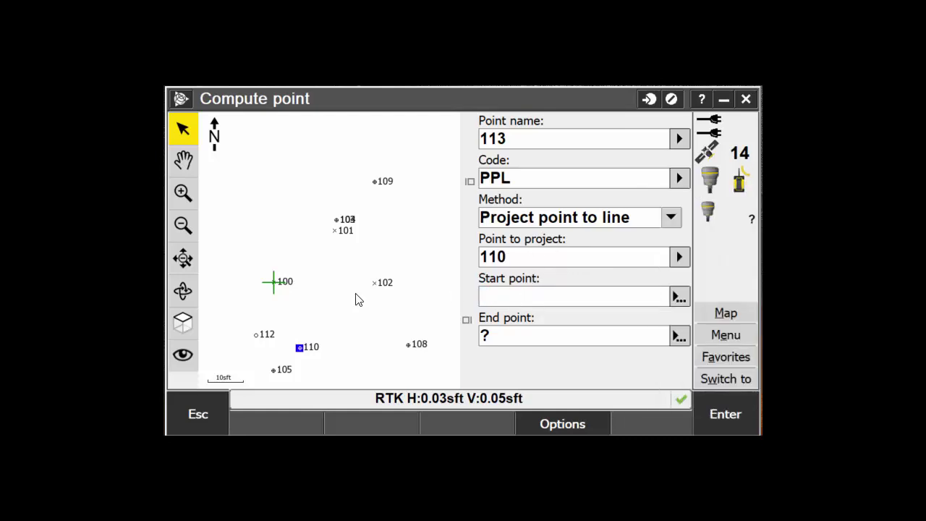
left_click(273, 282)
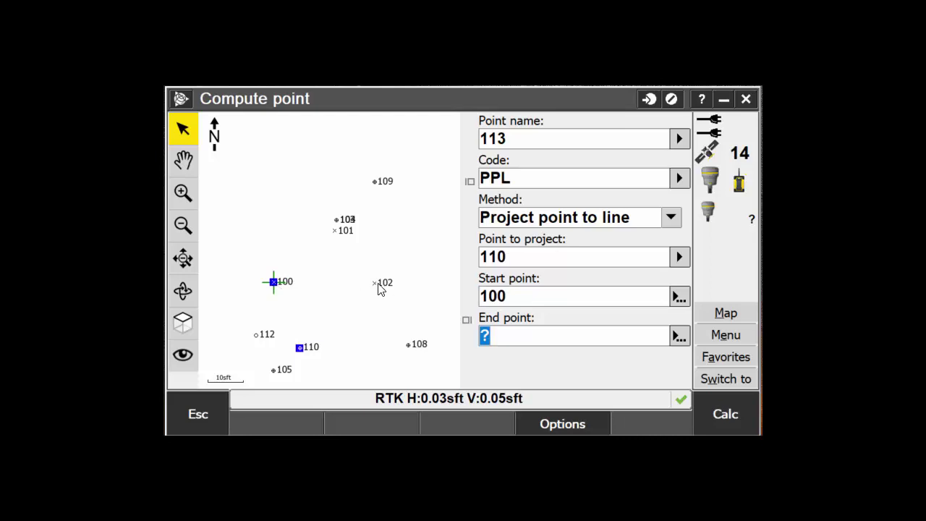
left_click(374, 283)
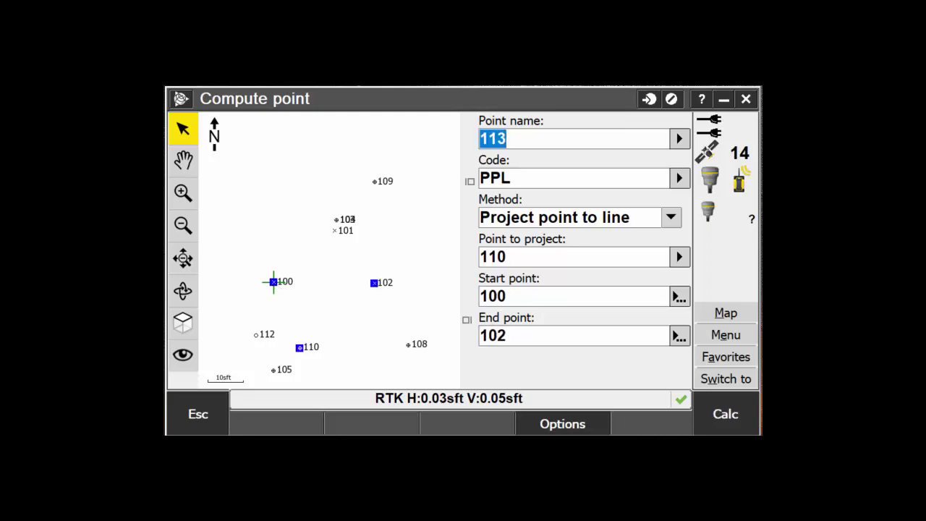
- Calculate point 113, review all of its computed results, and store it as Grid
left_click(693, 410)
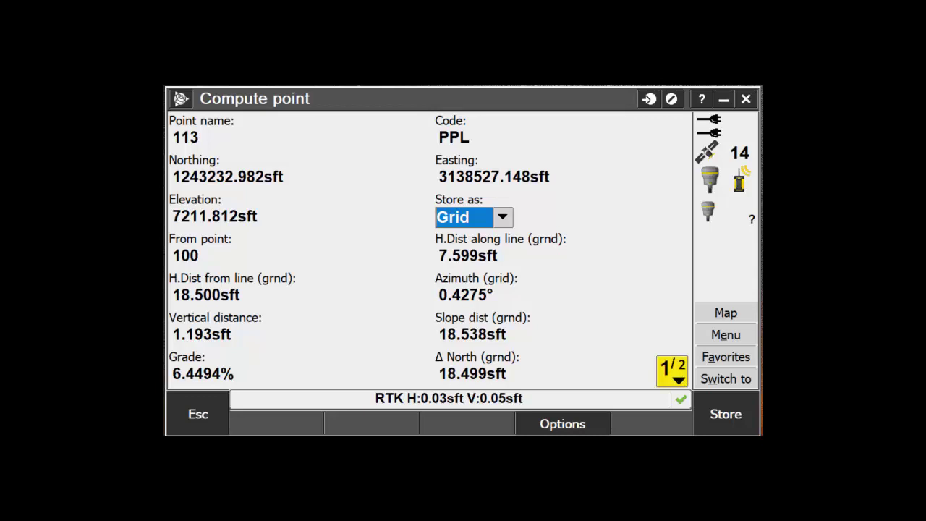
left_click(672, 370)
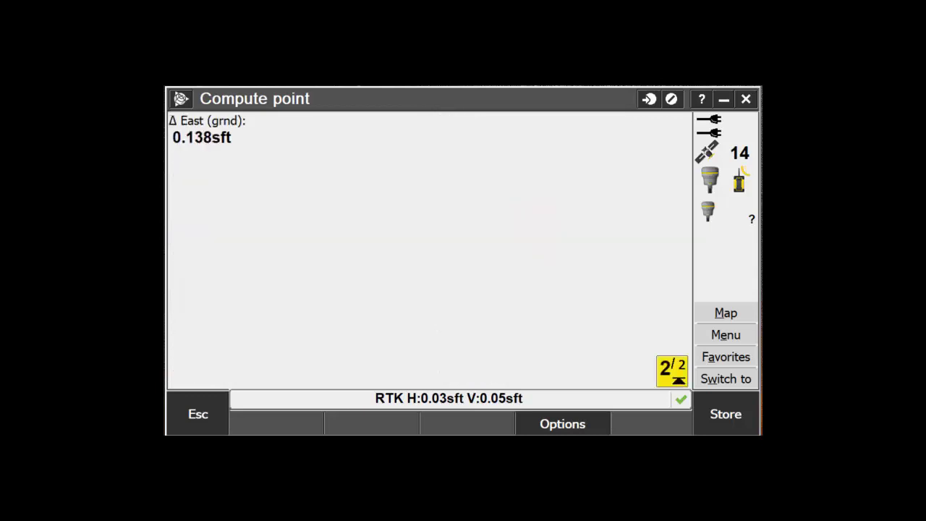
left_click(672, 370)
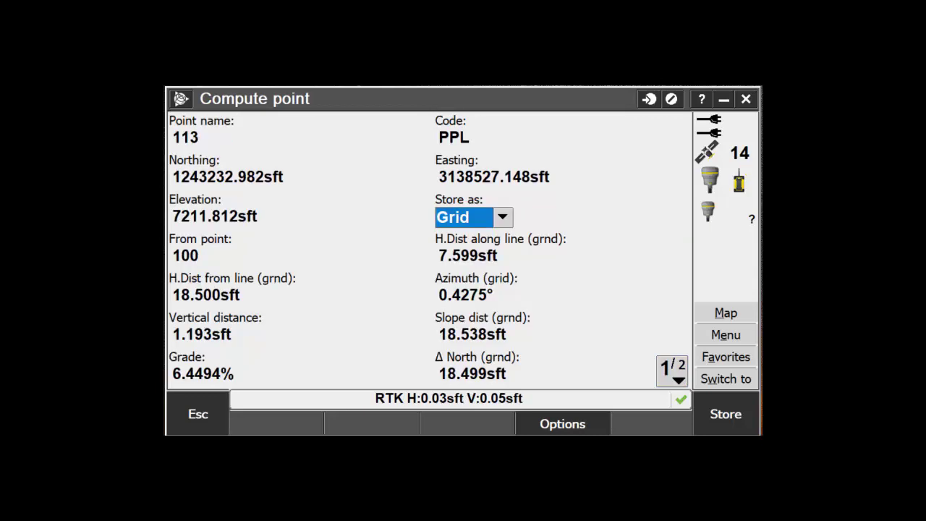
left_click(723, 420)
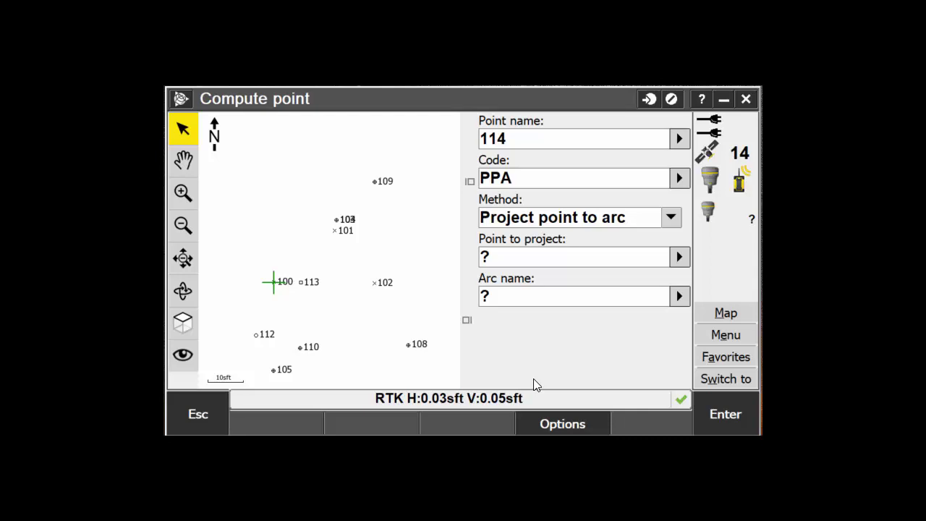
- Choose point 110 to project for point 114 and start keying in a new arc with the Three points method
left_click(541, 257)
left_click(300, 347)
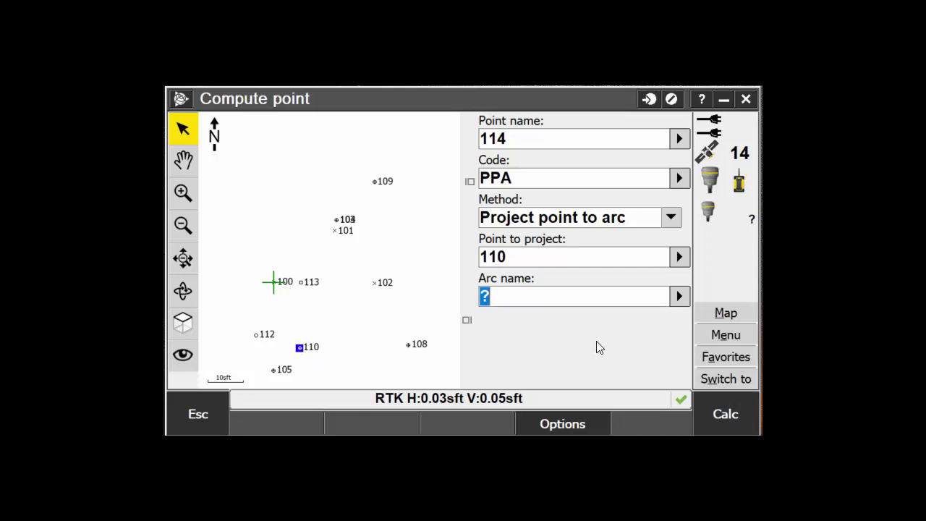
left_click(679, 296)
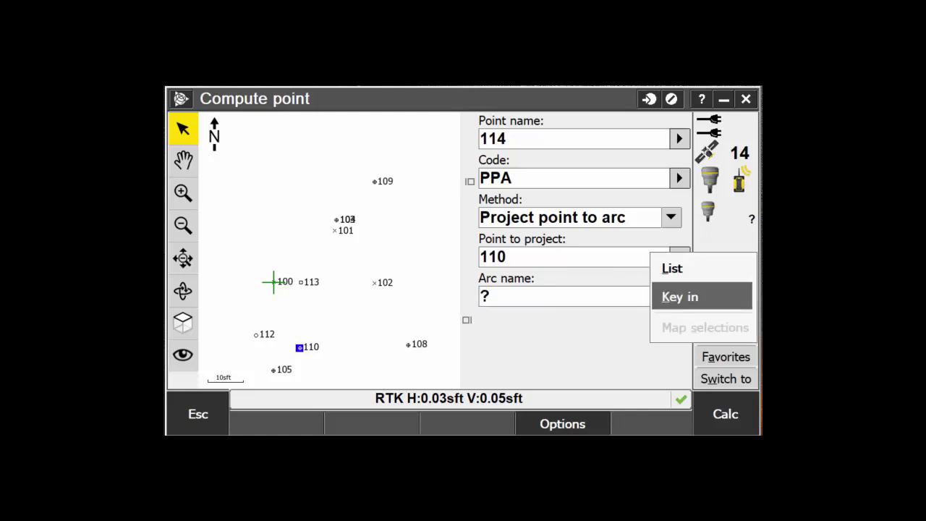
left_click(673, 297)
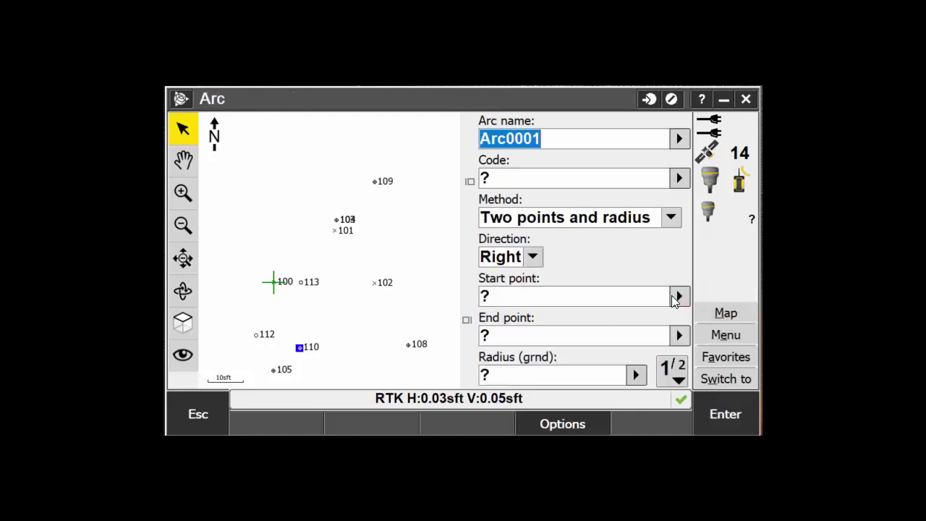
left_click(670, 218)
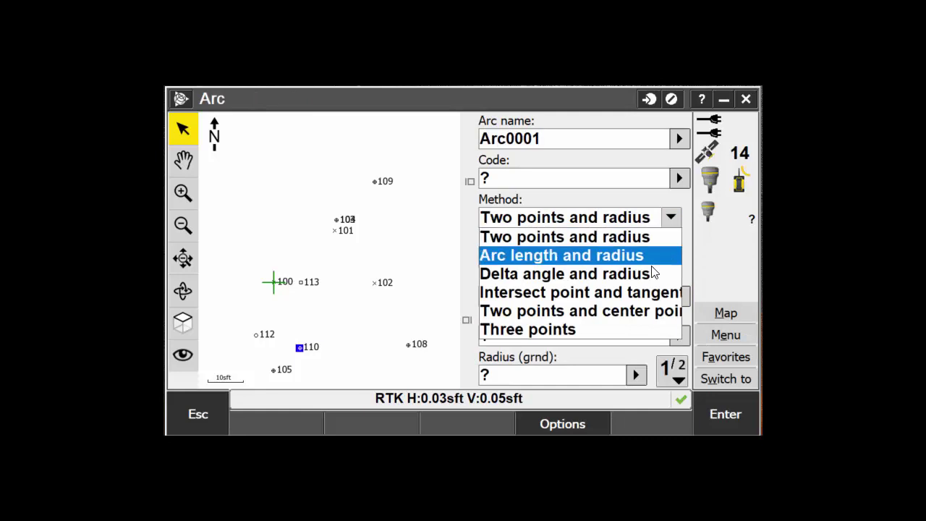
left_click(543, 329)
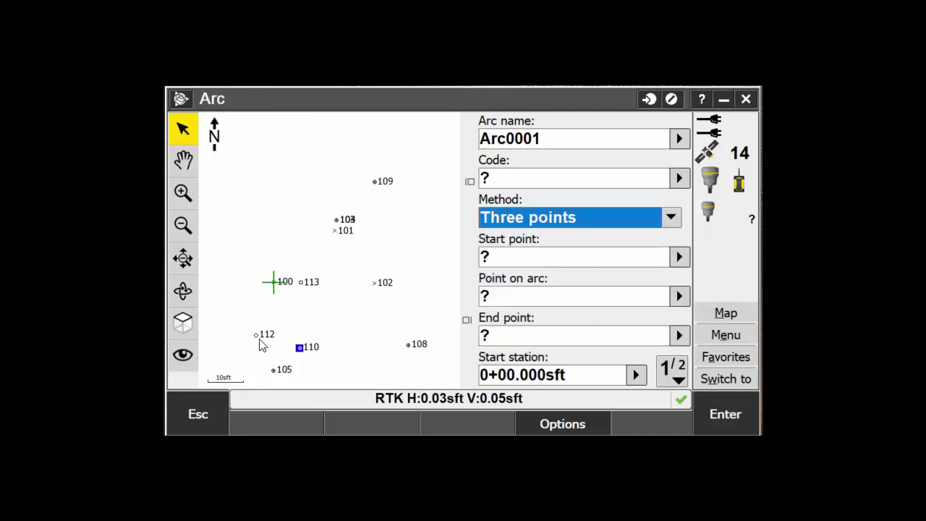
- Define the arc from start point 112 through point 102 to end point 108, then calculate and store it
key("Tab")
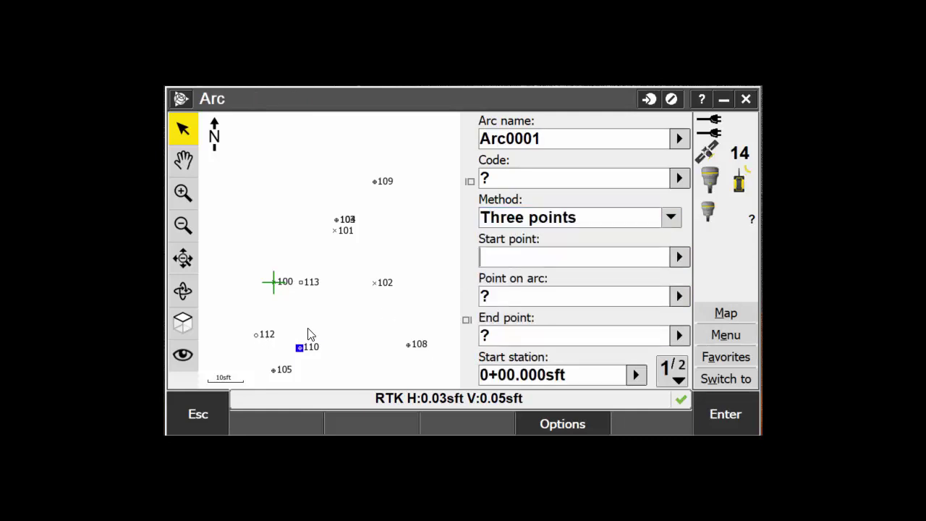
left_click(261, 334)
left_click(381, 284)
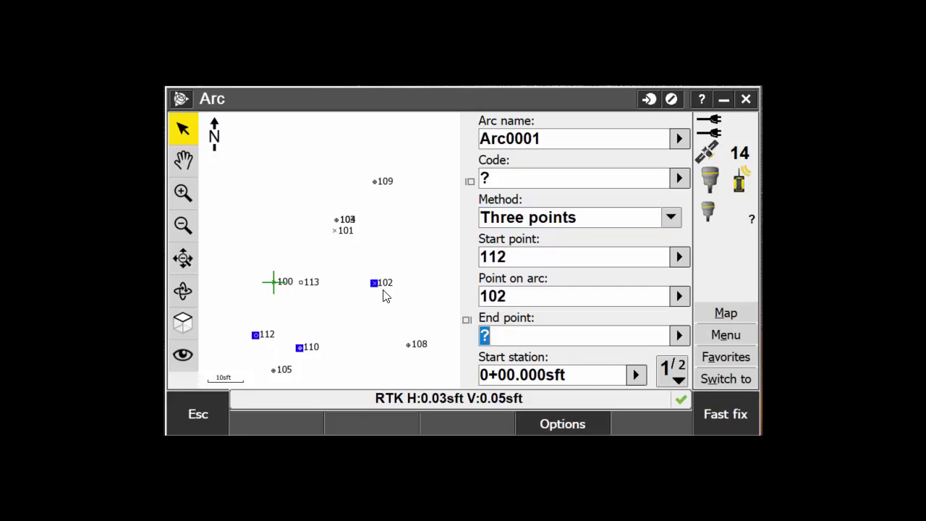
left_click(409, 345)
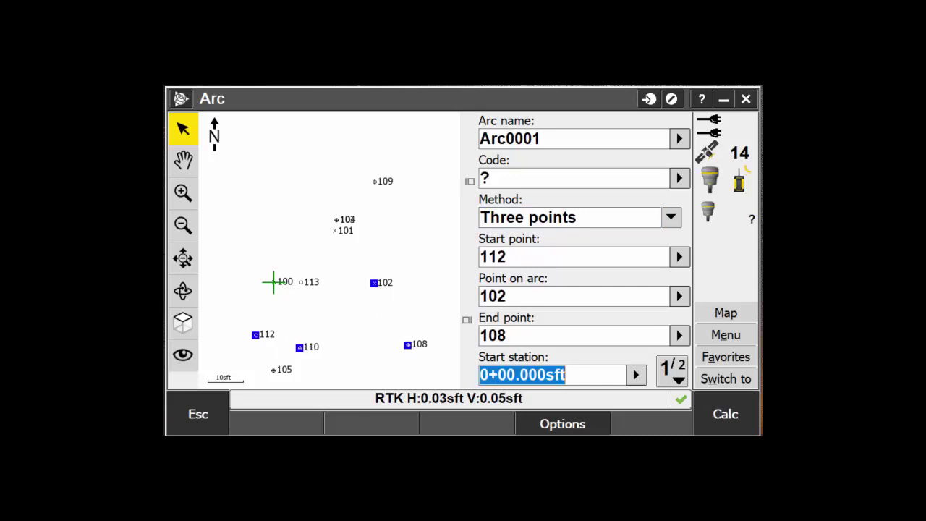
left_click(725, 415)
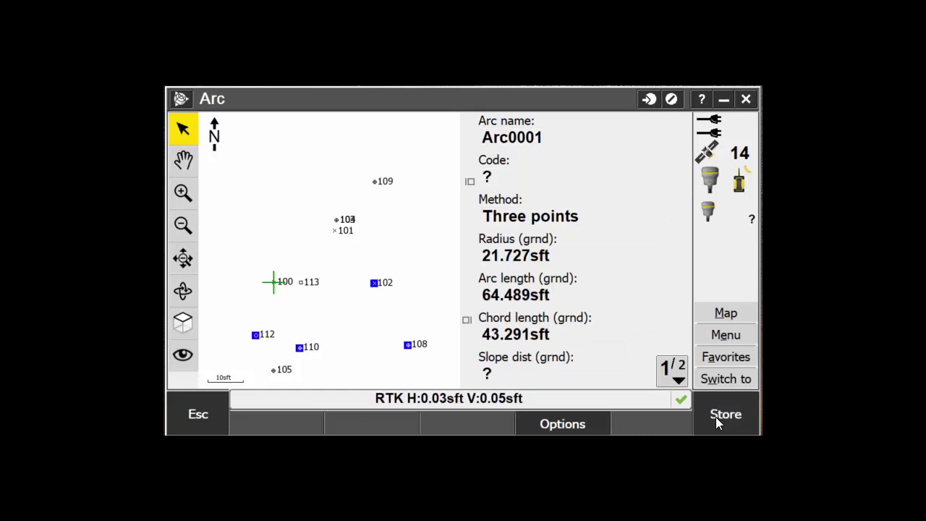
left_click(718, 417)
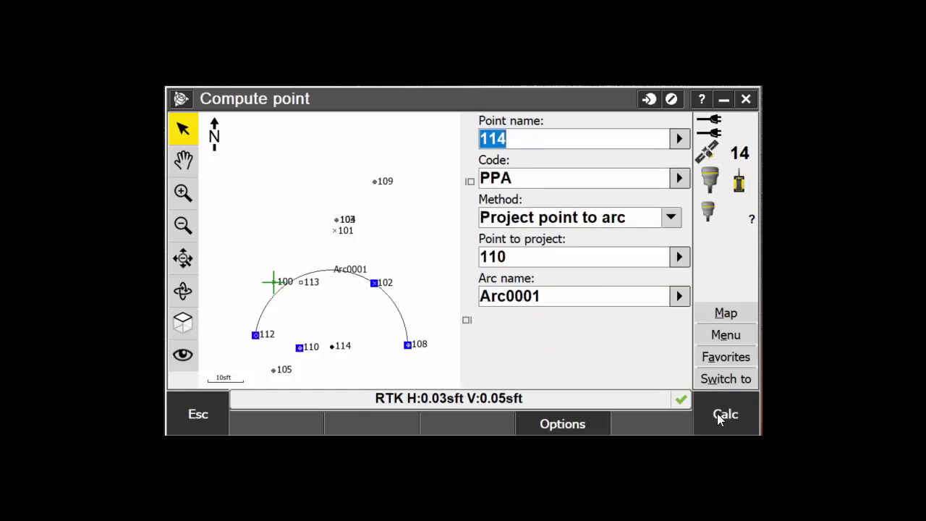
- Calculate the projection of point 110 onto the arc and store it as Grid, renaming the duplicate point to 115
left_click(719, 415)
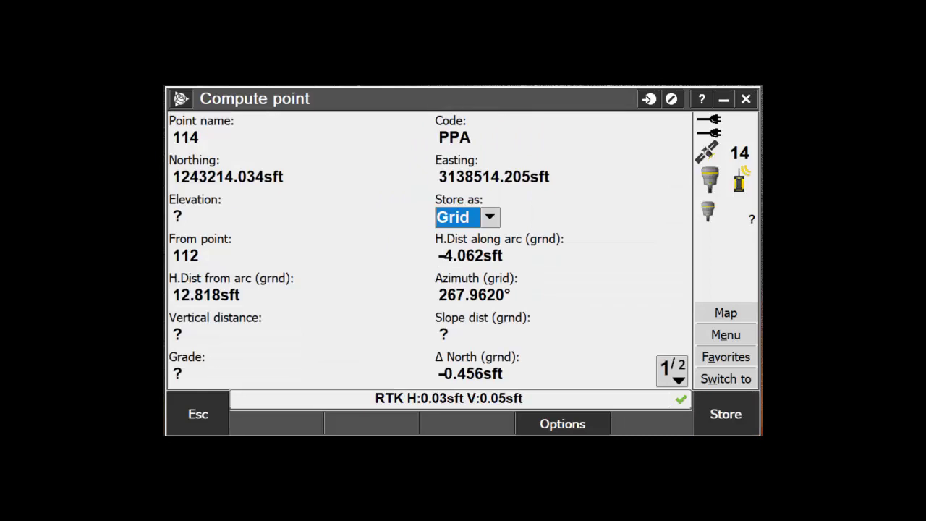
left_click(724, 409)
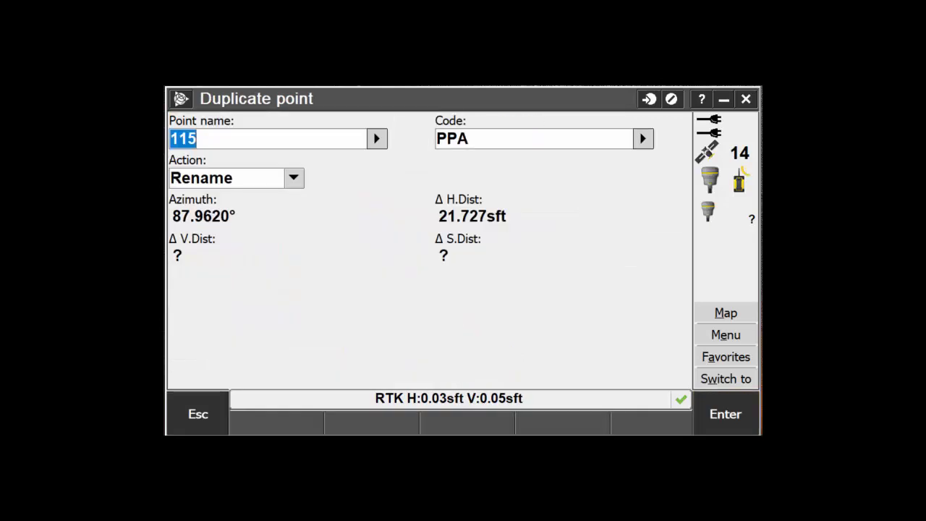
left_click(726, 415)
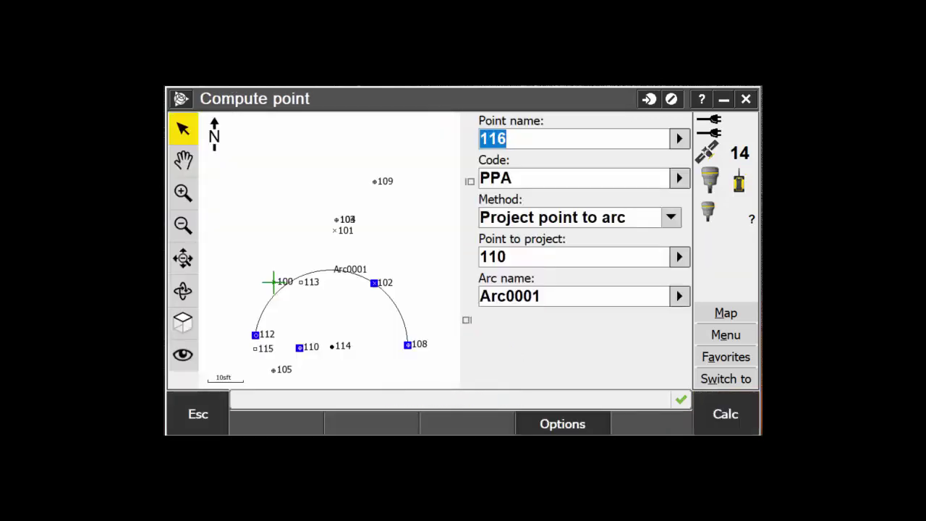